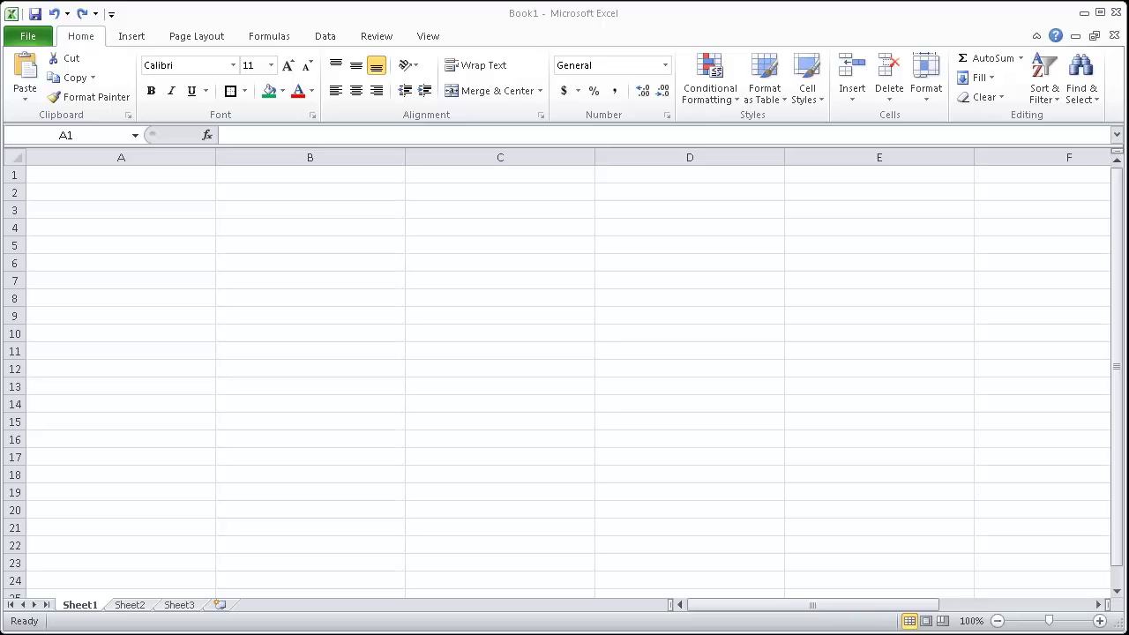
- Select every cell on Sheet1 with the Select All corner
click(15, 161)
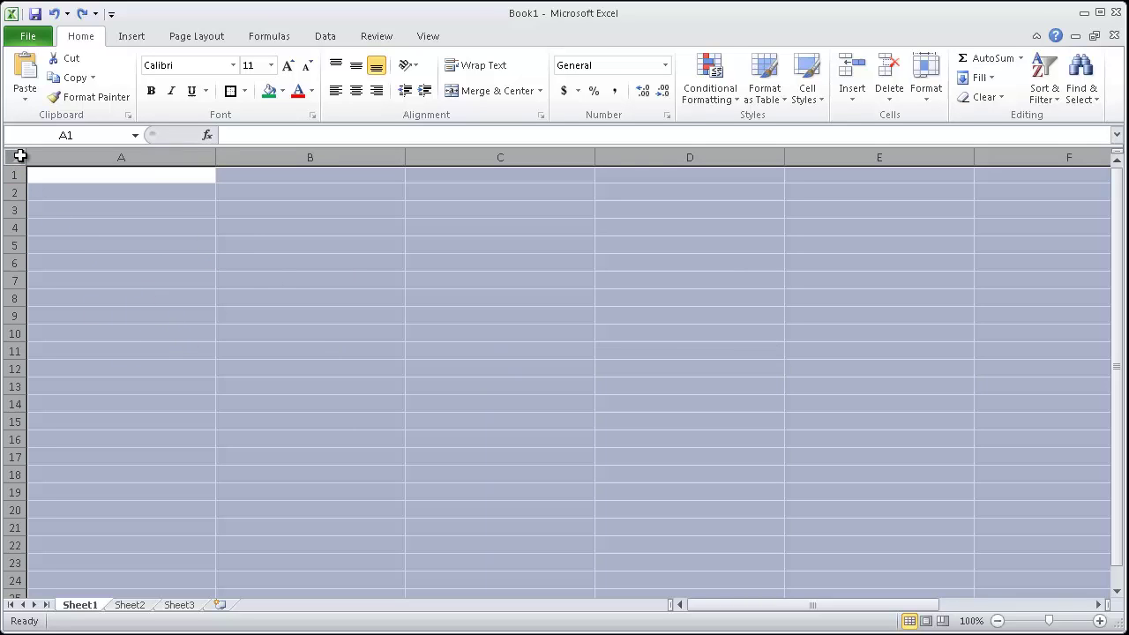
- Set the width of all columns to 30
right_click(180, 155)
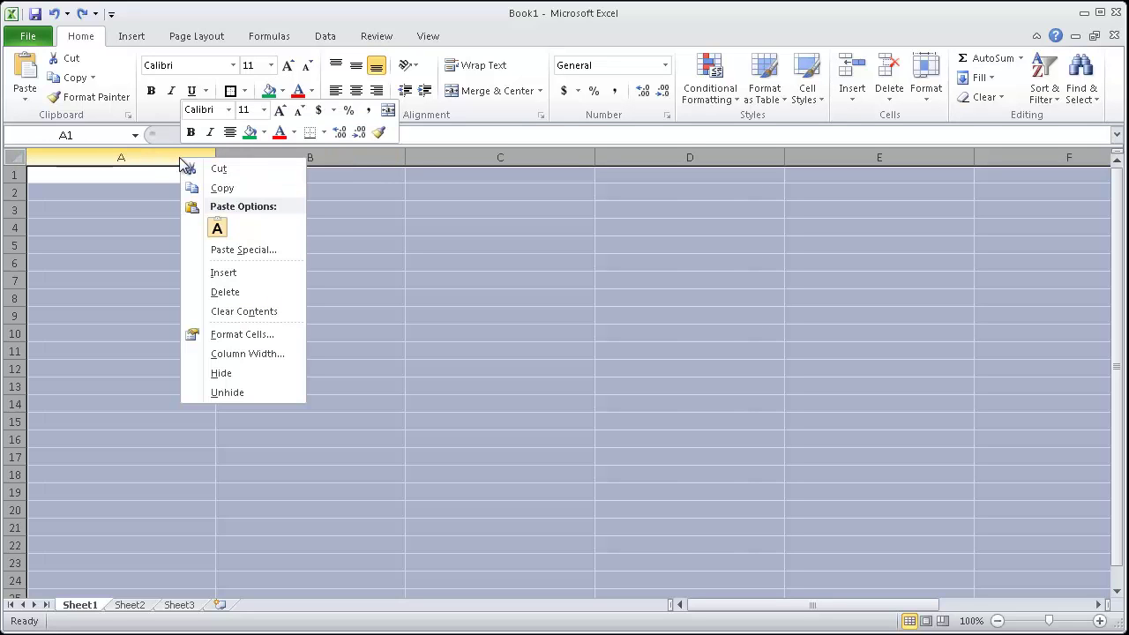
click(254, 353)
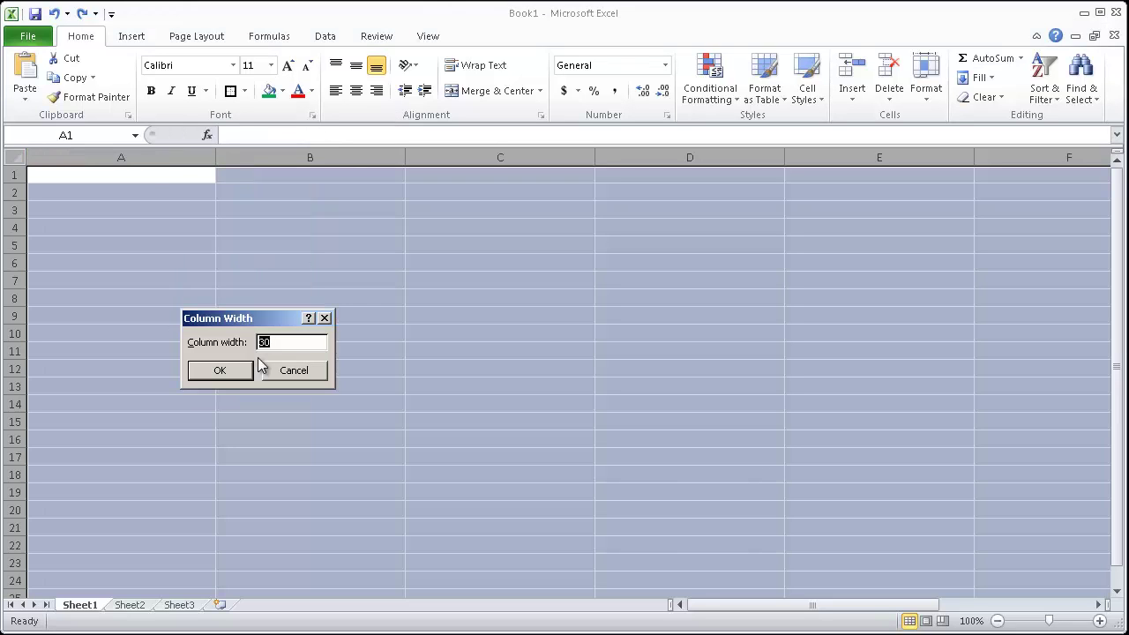
key(Return)
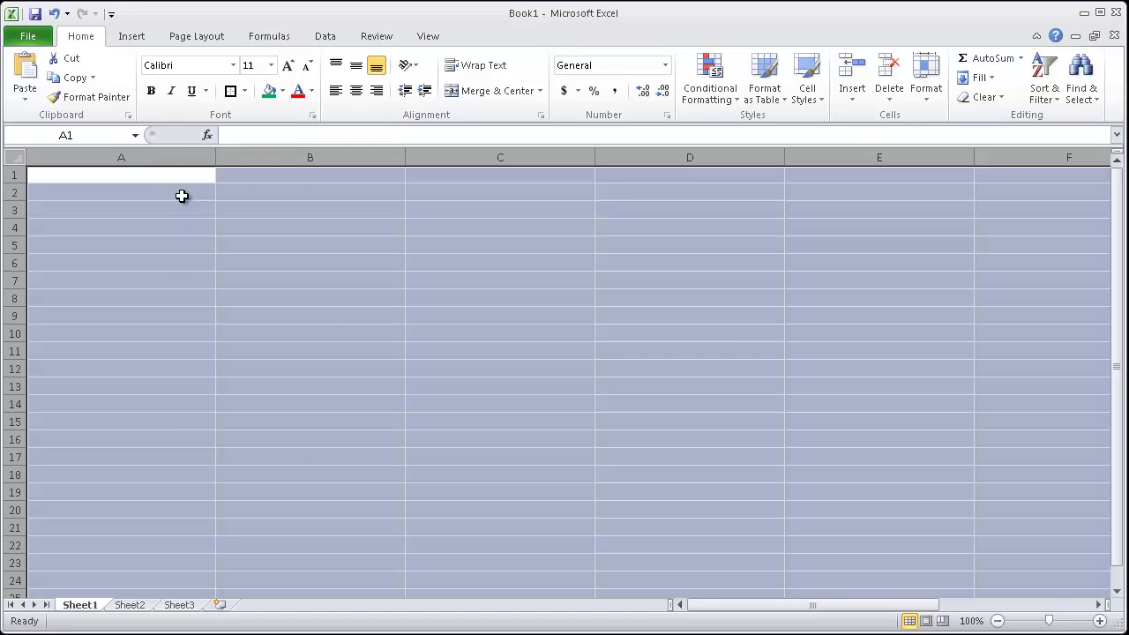
- Set the height of all rows to 30
right_click(8, 229)
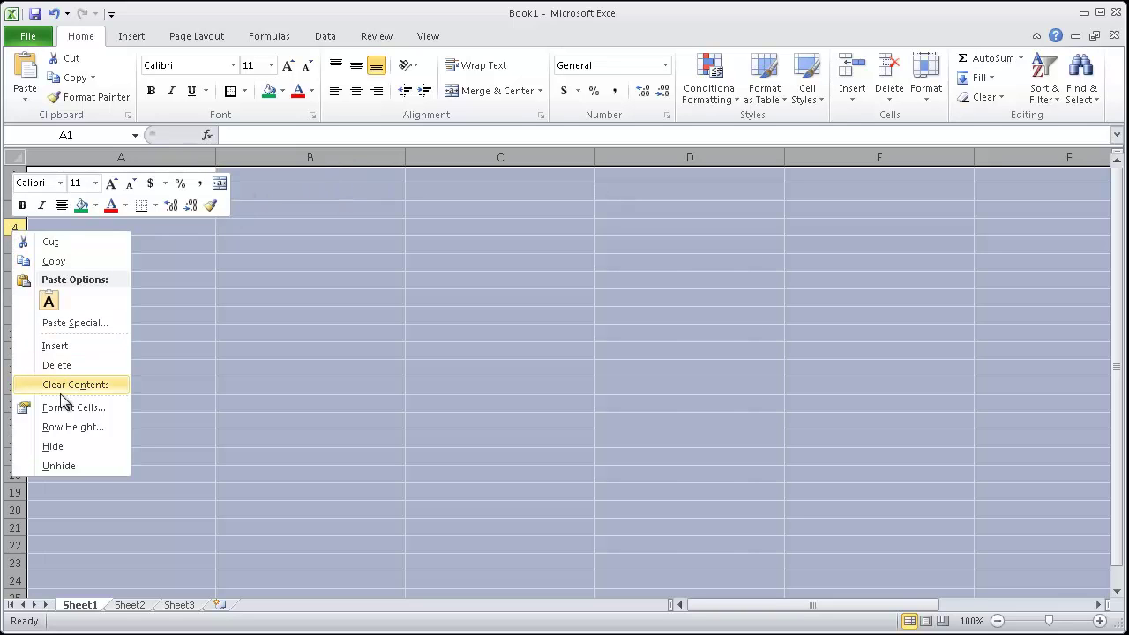
click(67, 428)
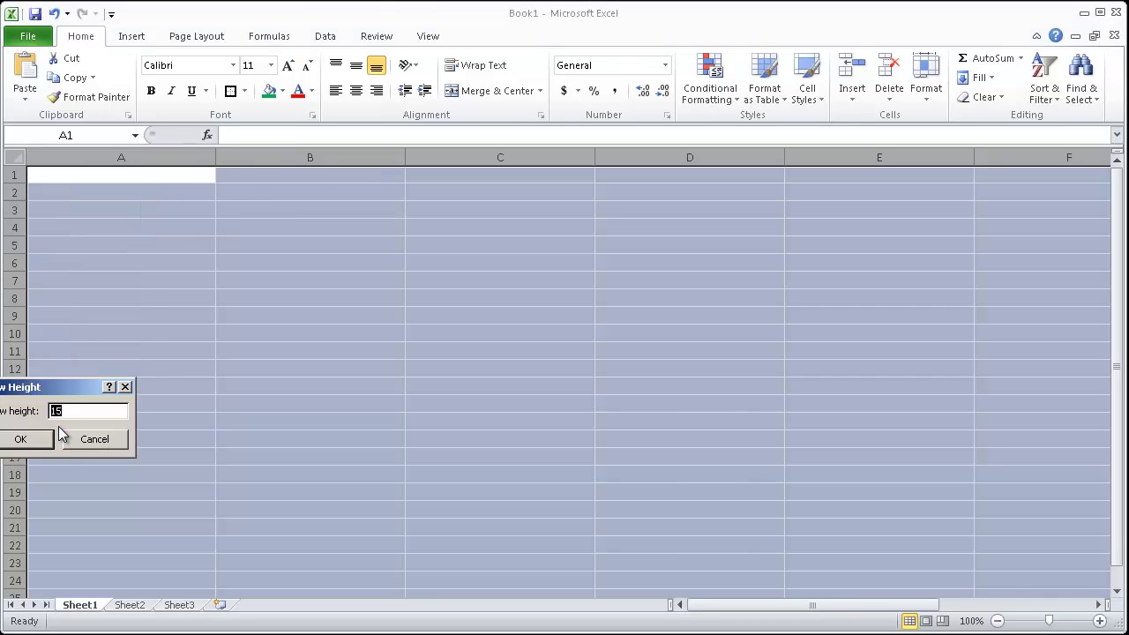
text(30)
key(Return)
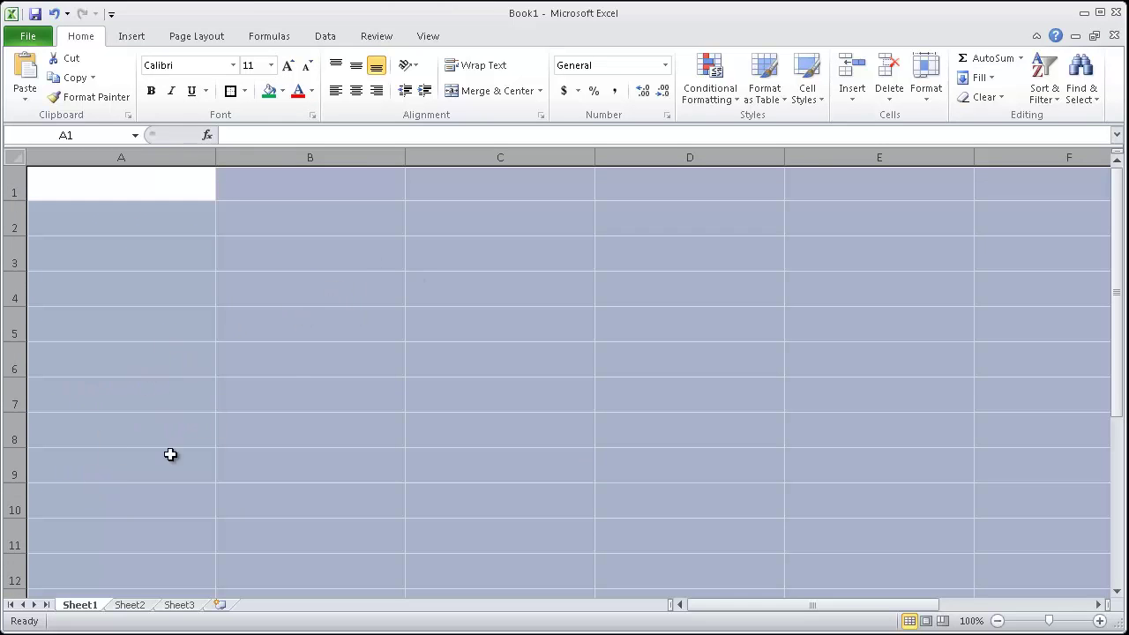
- Merge and center cells B2:C3, unmerging once and re-merging
click(155, 294)
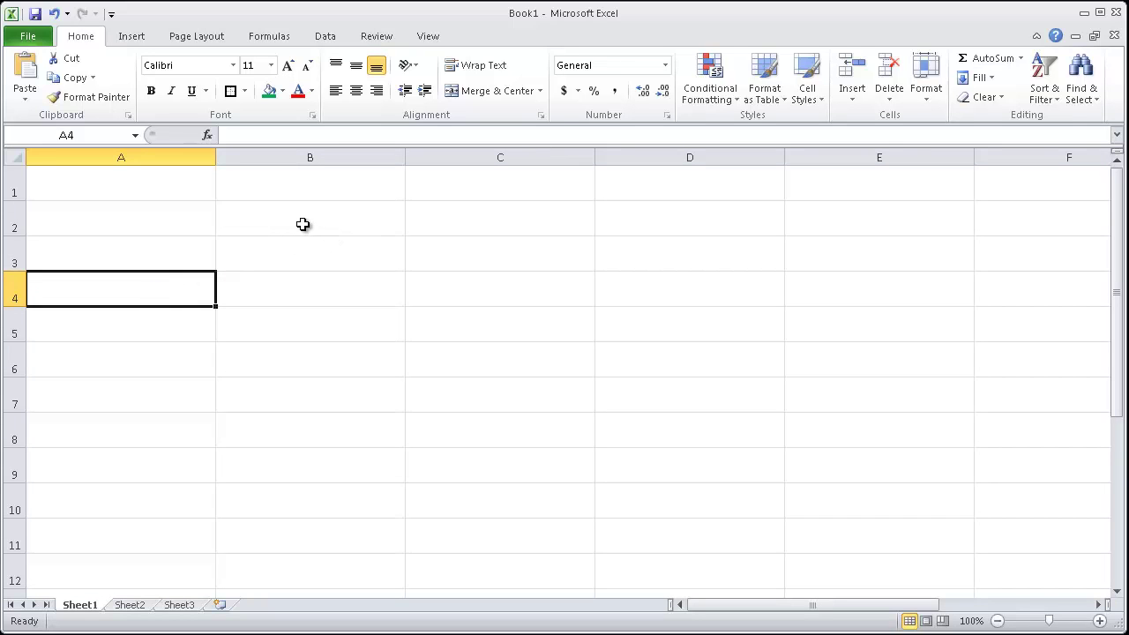
drag(302, 224, 472, 255)
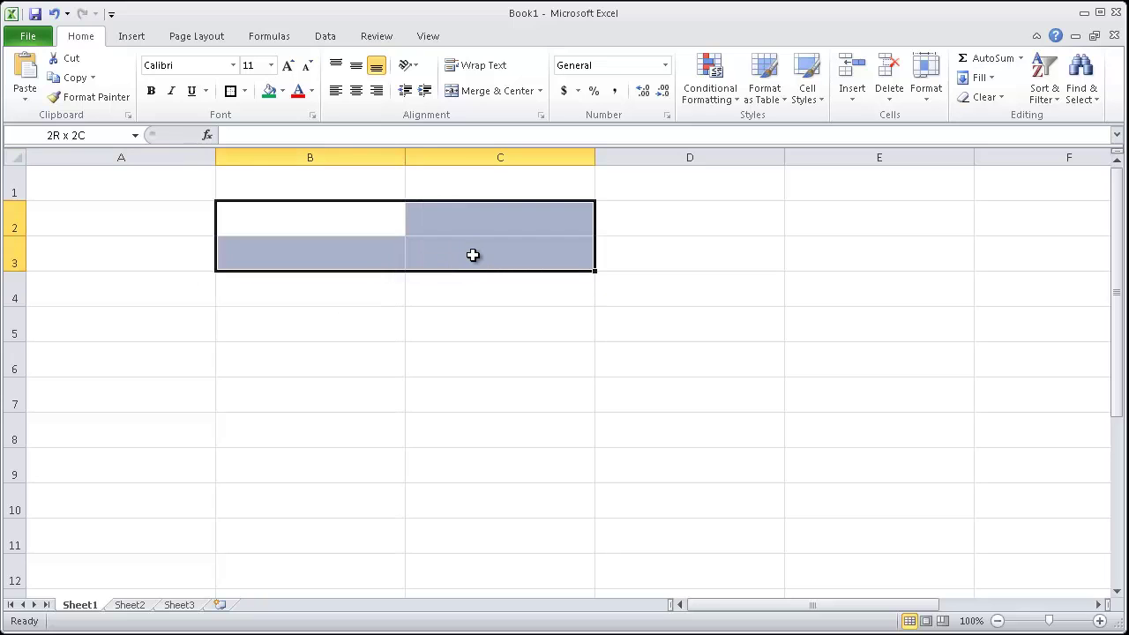
click(491, 91)
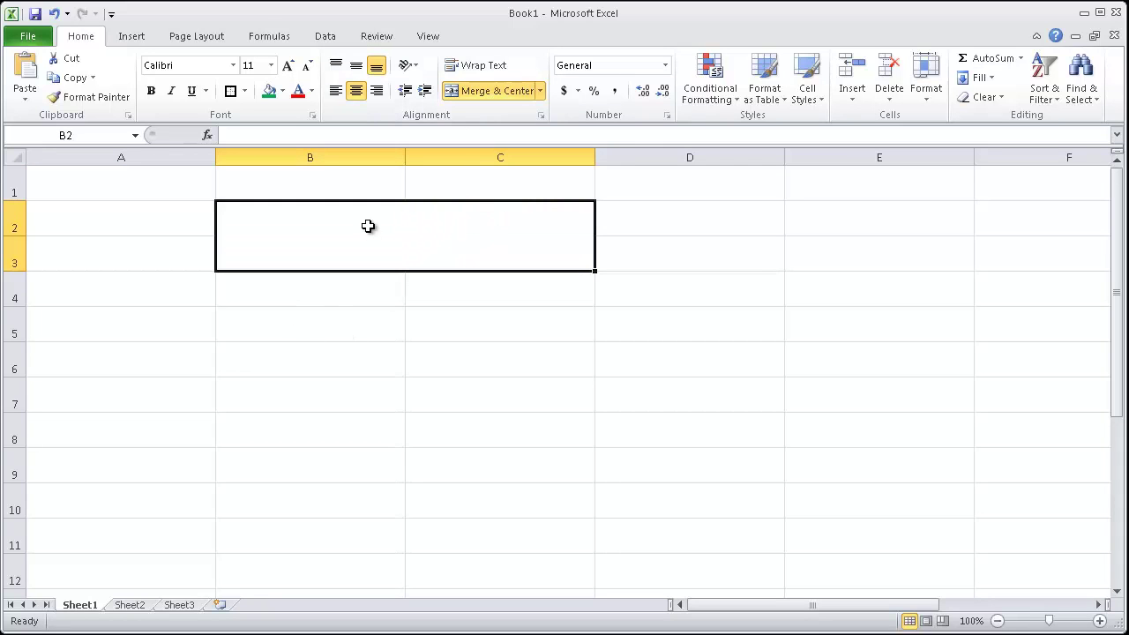
right_click(404, 247)
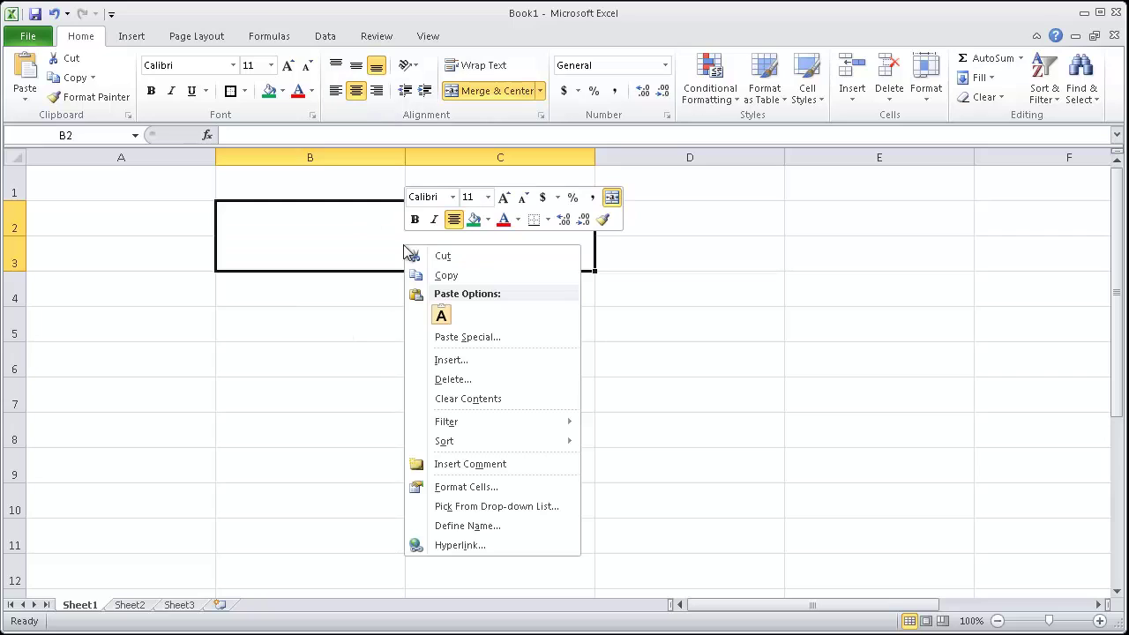
click(346, 240)
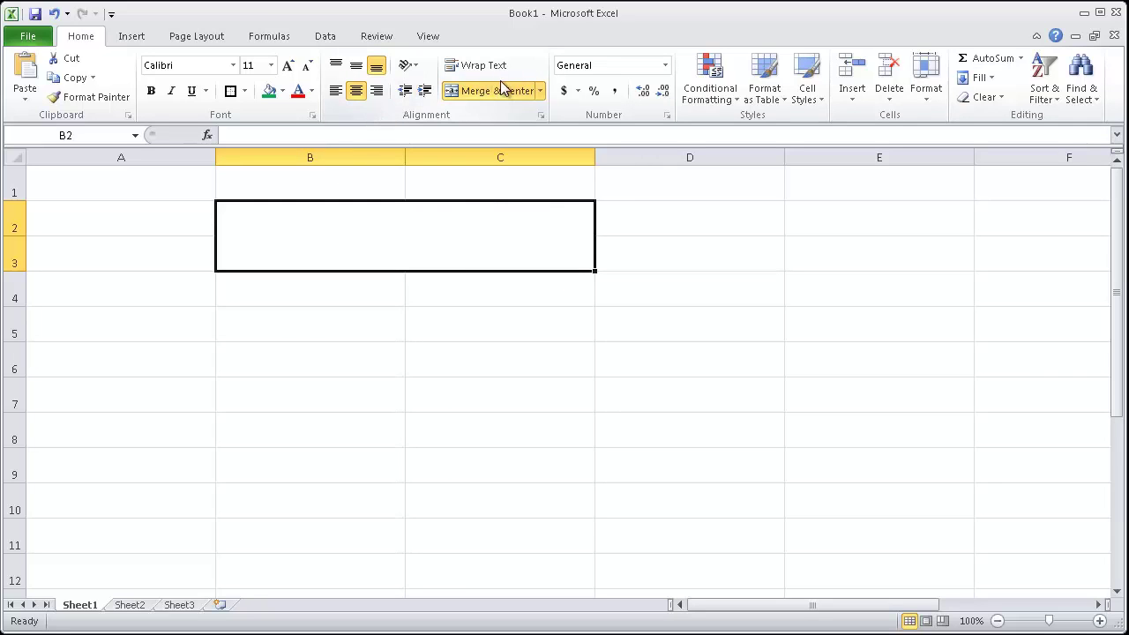
click(539, 92)
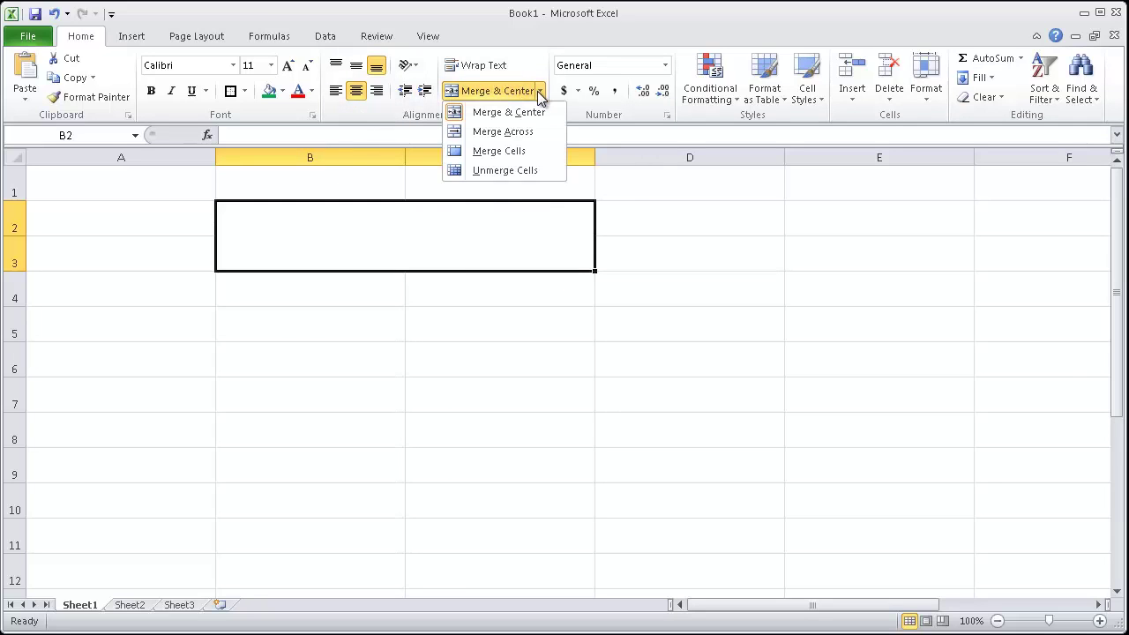
click(507, 169)
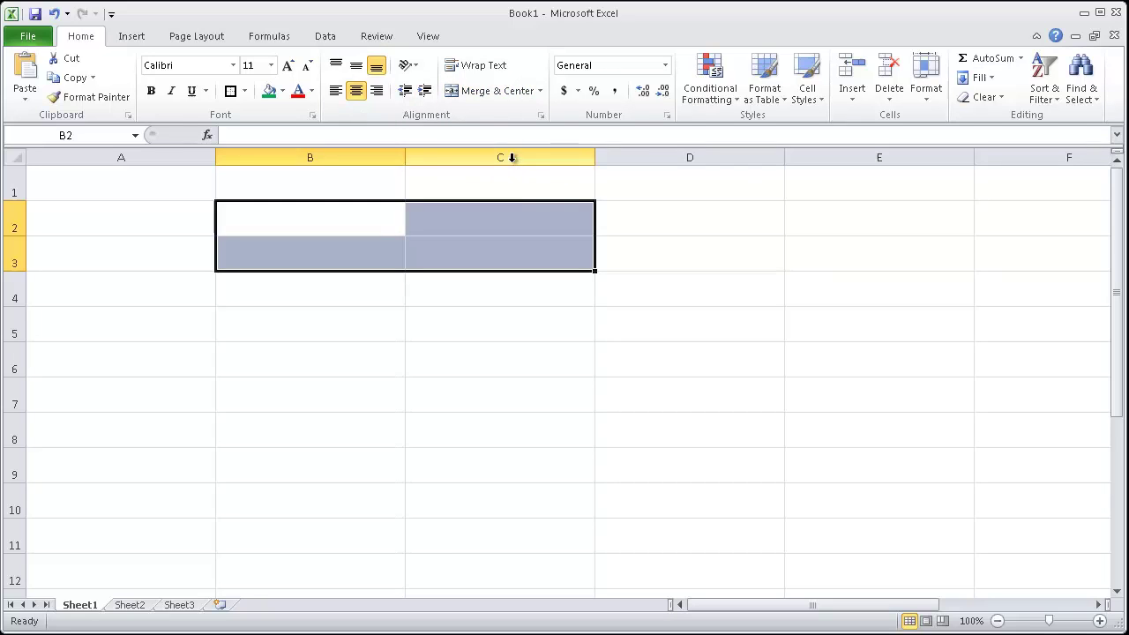
click(494, 90)
- Merge and center cells B4:C5
click(349, 288)
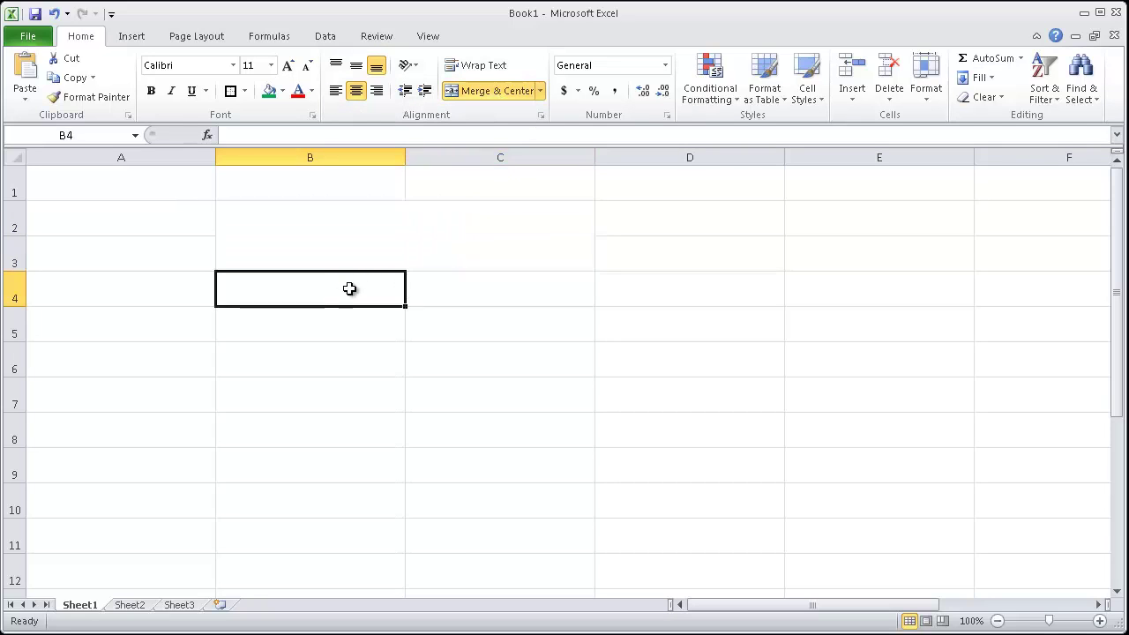
drag(349, 288, 435, 317)
click(497, 93)
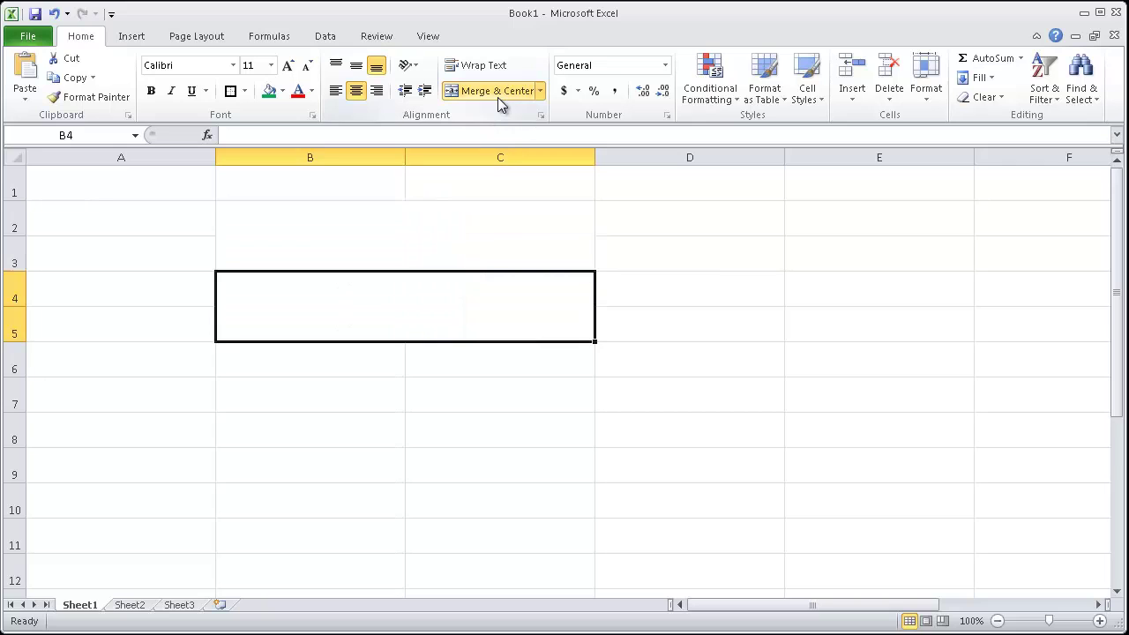
- Fill the B2:C3 block green and the B4:C5 block yellow
click(441, 229)
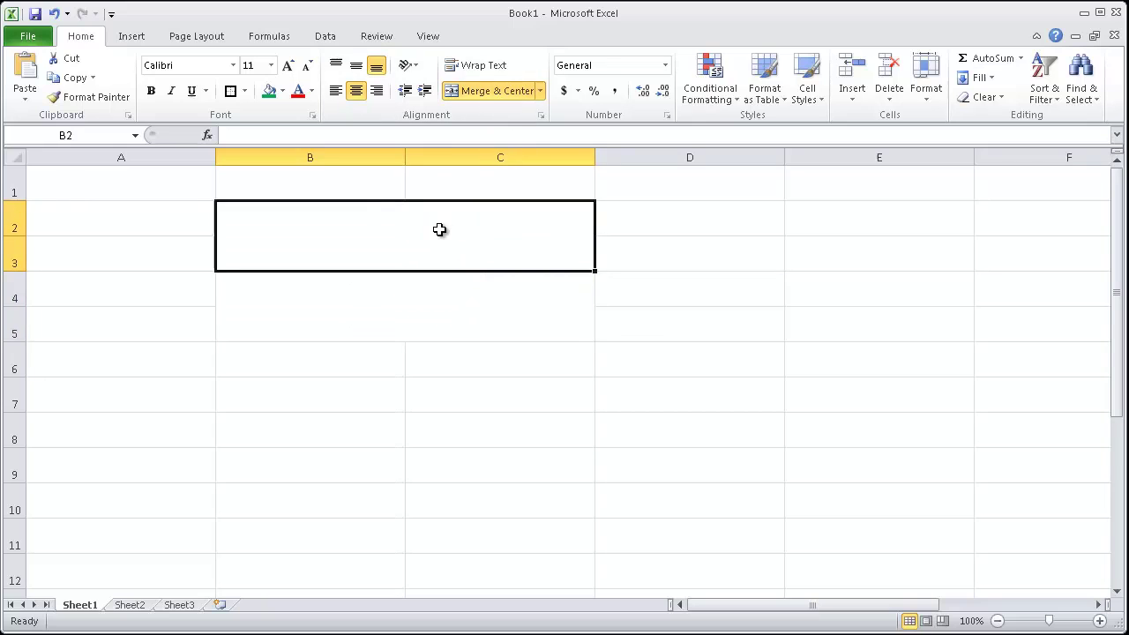
click(283, 92)
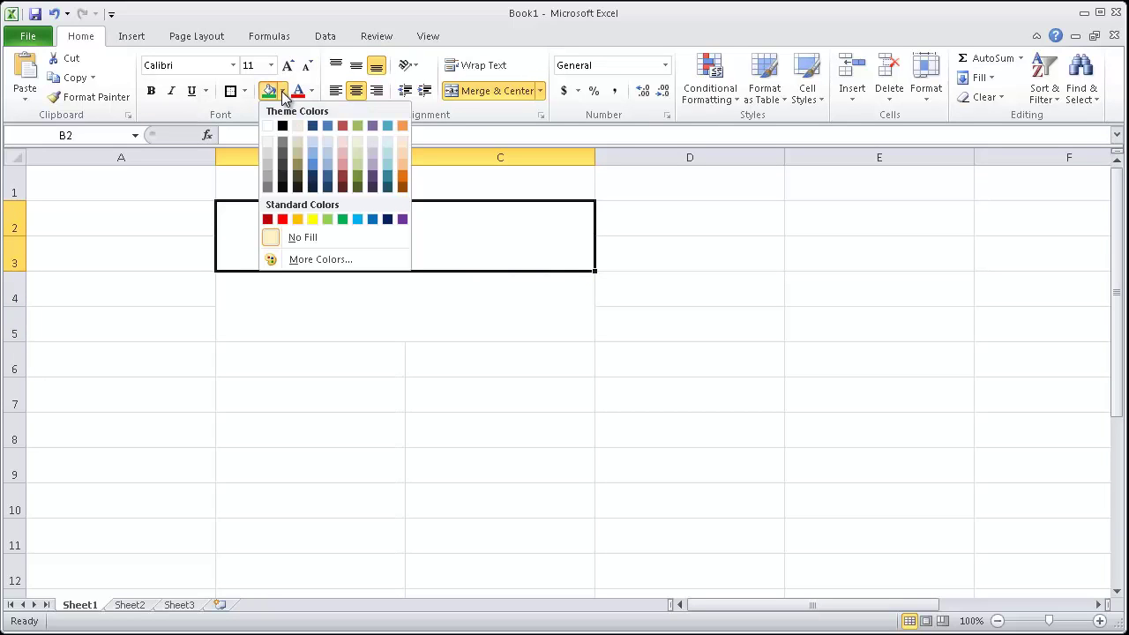
click(342, 216)
click(343, 297)
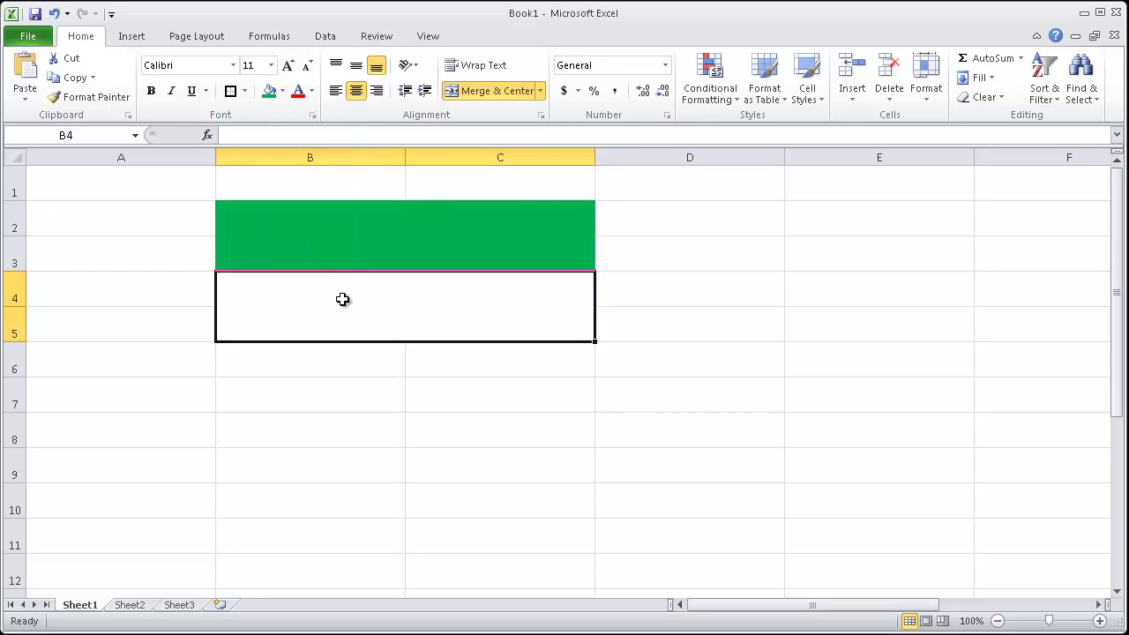
click(283, 93)
click(312, 218)
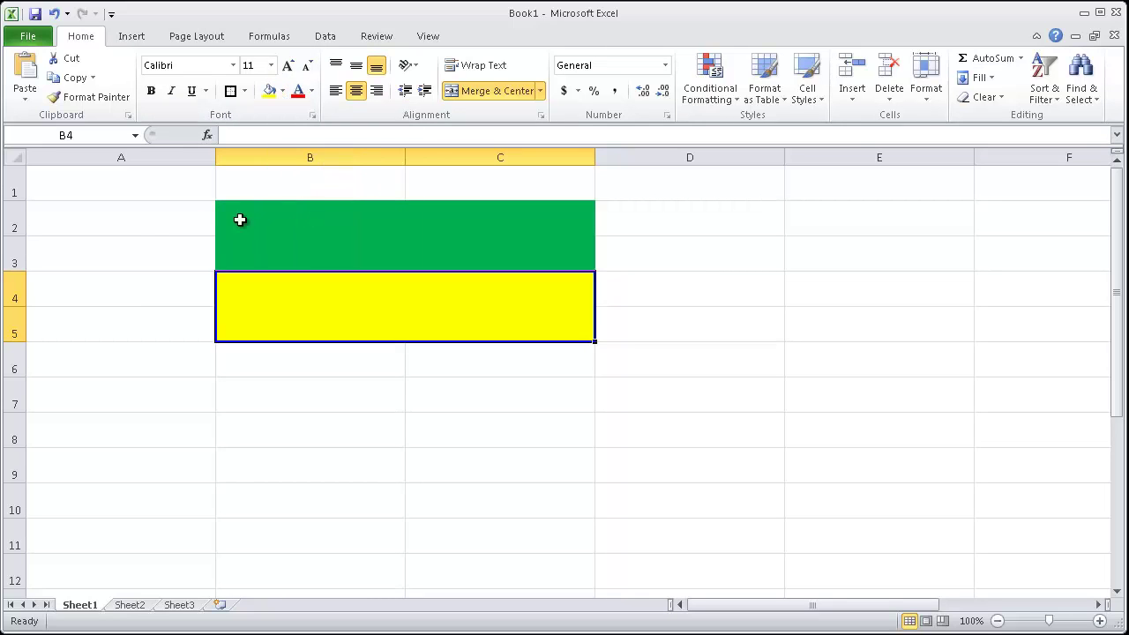
click(151, 221)
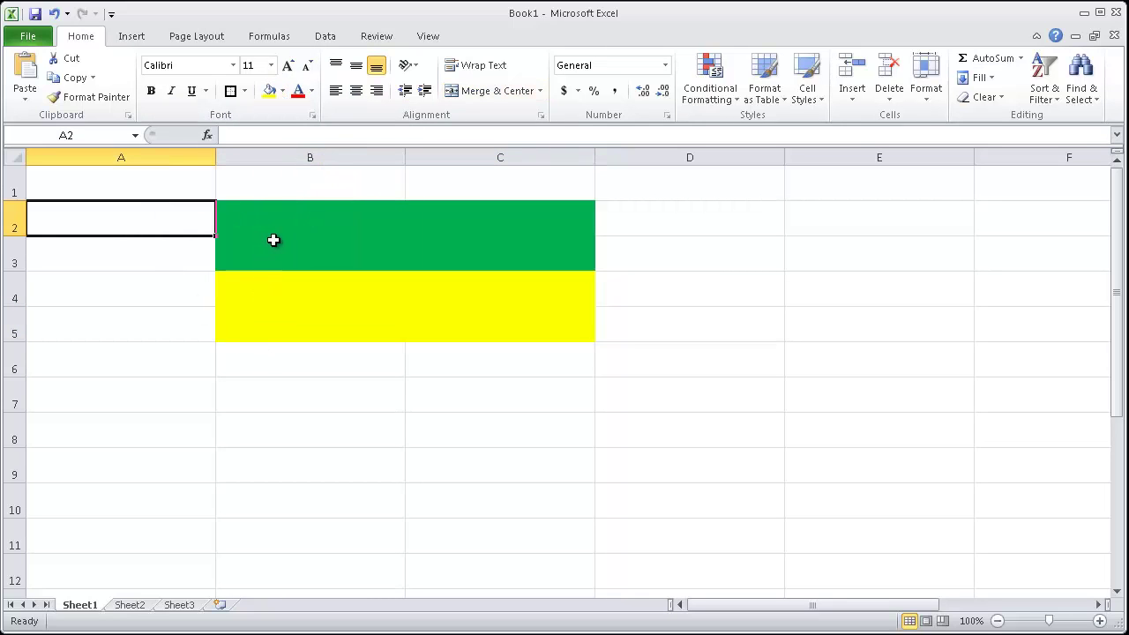
- Add an outline border around B2:C5
drag(274, 240, 429, 314)
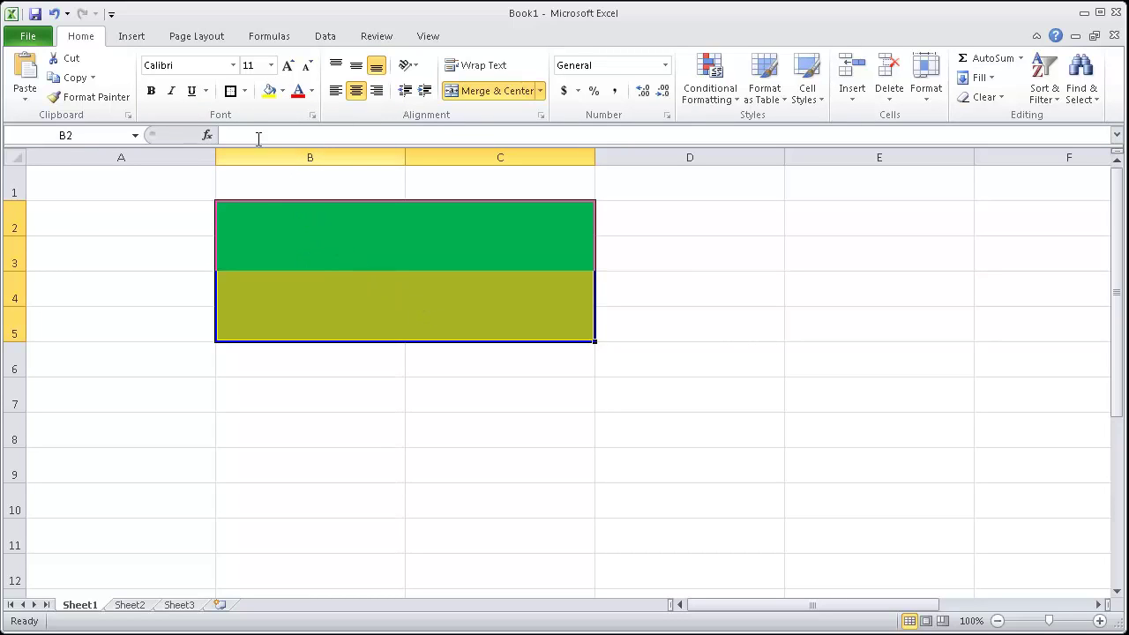
click(245, 92)
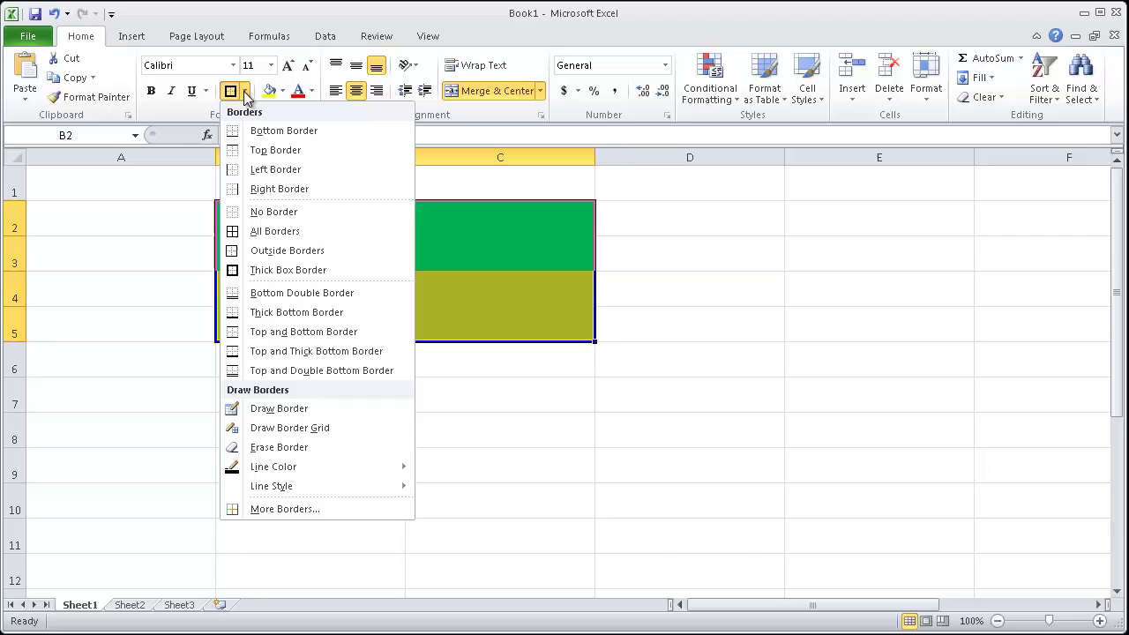
click(267, 251)
click(101, 260)
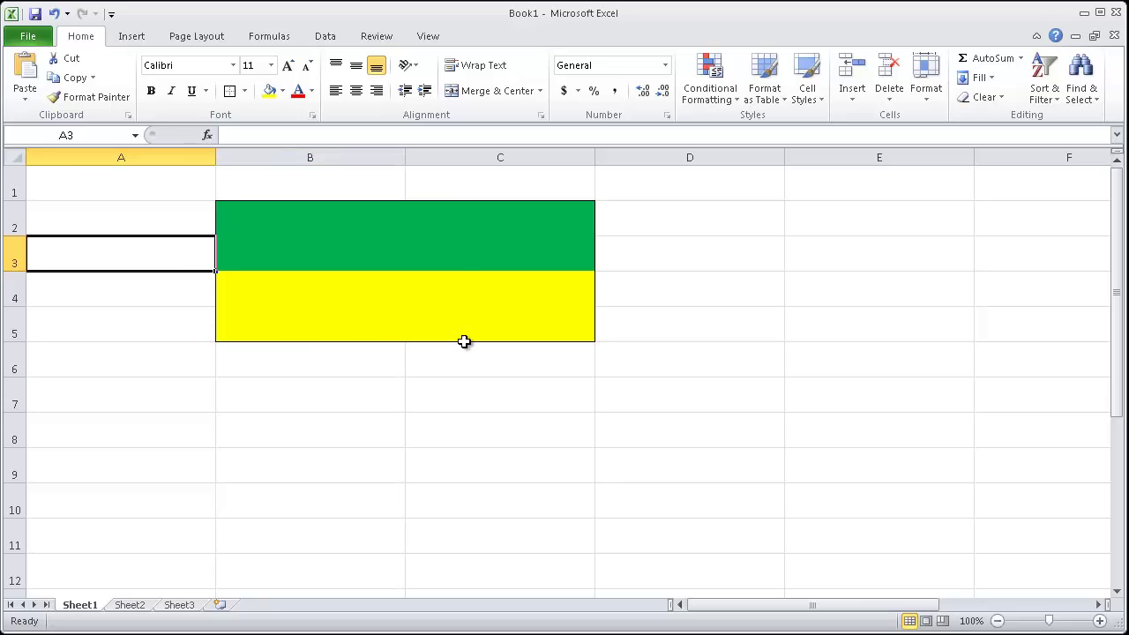
- Apply a Thick Box Border to the block, then undo it with Ctrl+Z
click(256, 207)
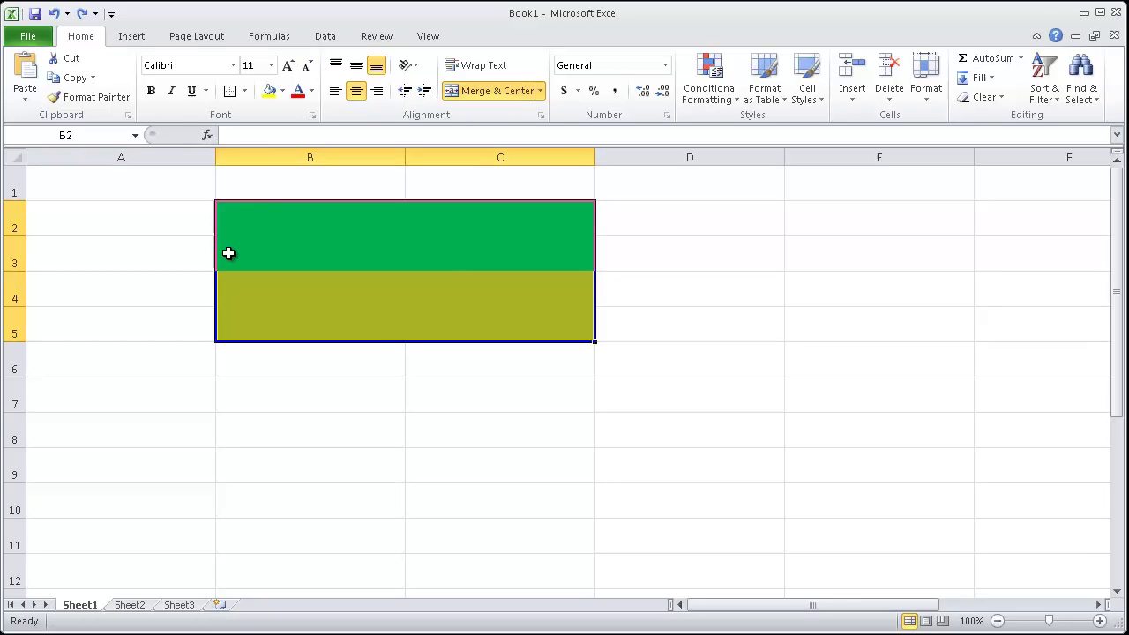
click(244, 91)
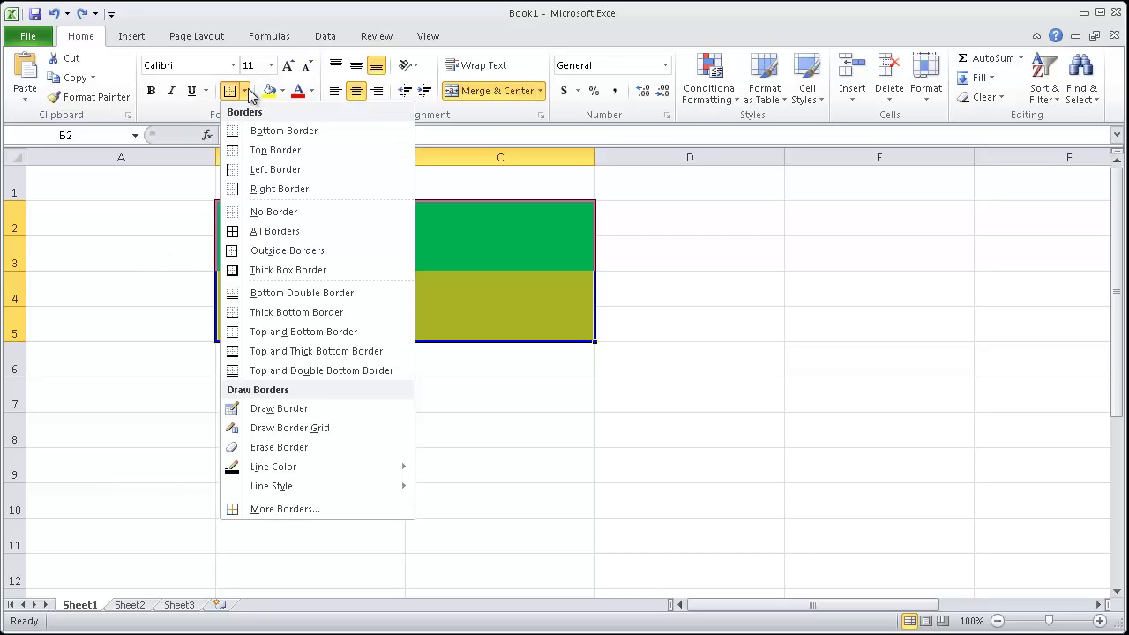
click(262, 270)
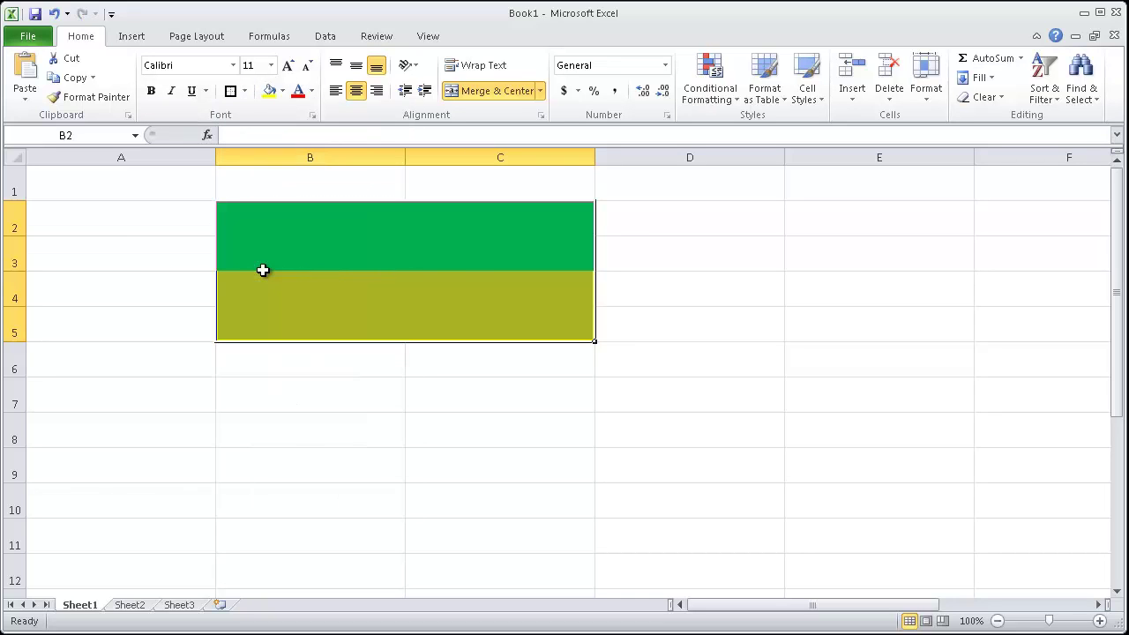
click(290, 453)
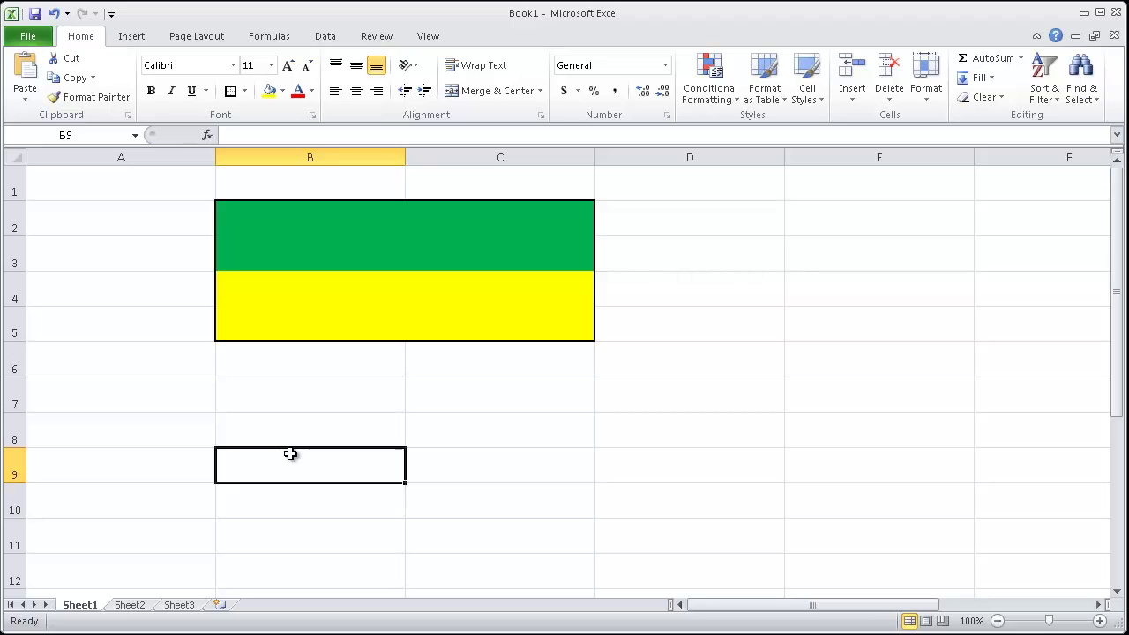
key(ctrl+z)
click(265, 430)
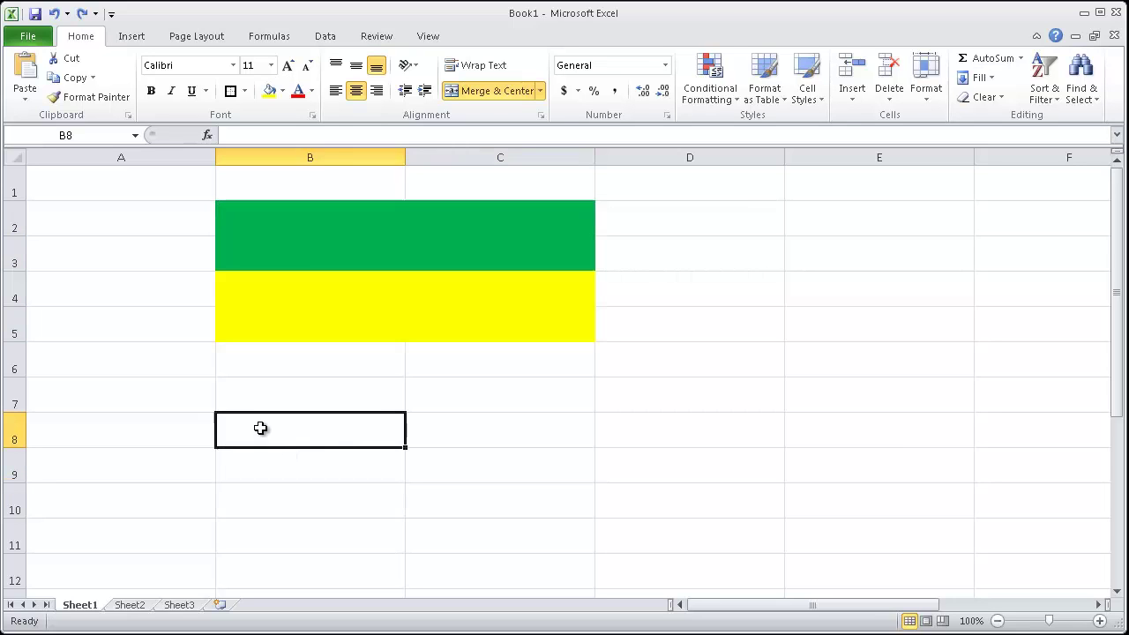
click(133, 228)
click(137, 255)
- Apply a dashed outline border to B2:C5 through Format Cells
drag(271, 225, 343, 314)
right_click(345, 315)
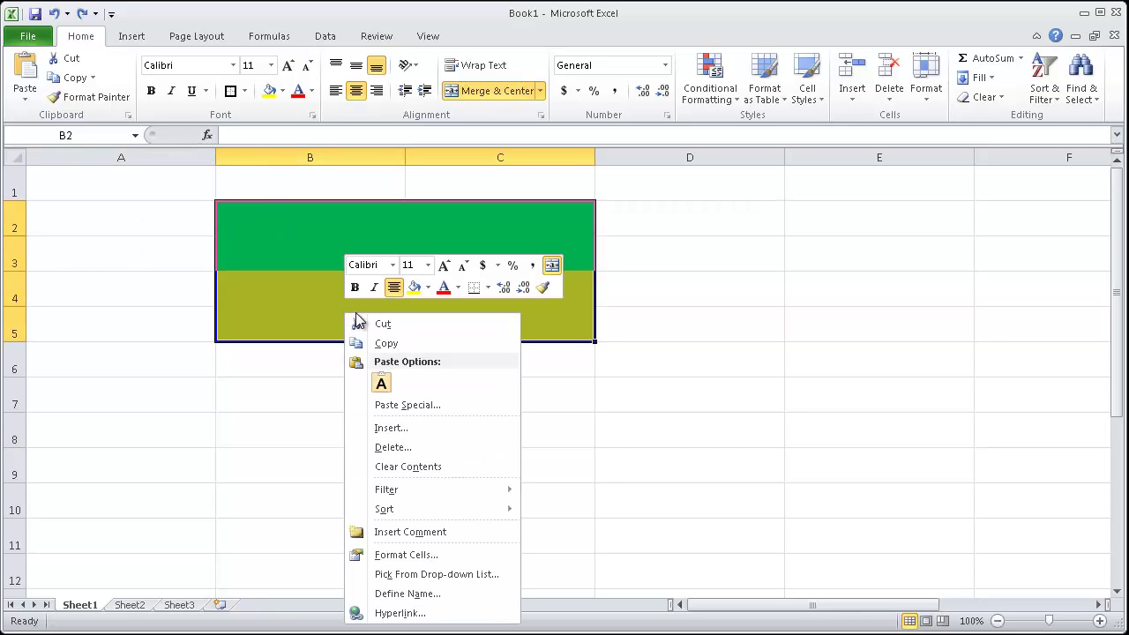
click(419, 555)
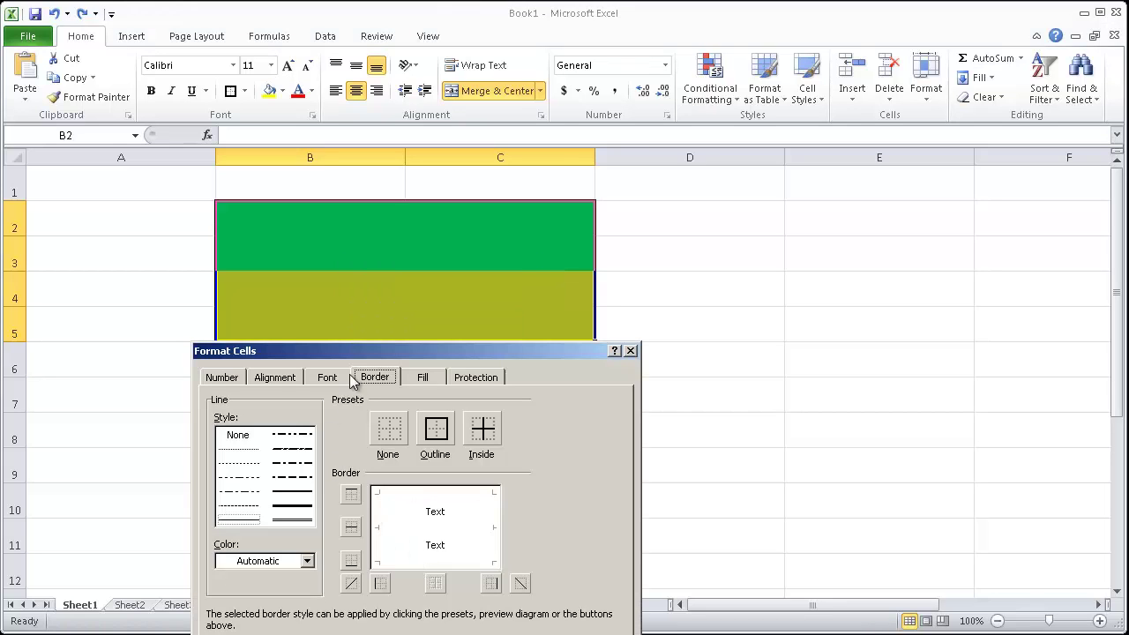
drag(379, 345, 812, 149)
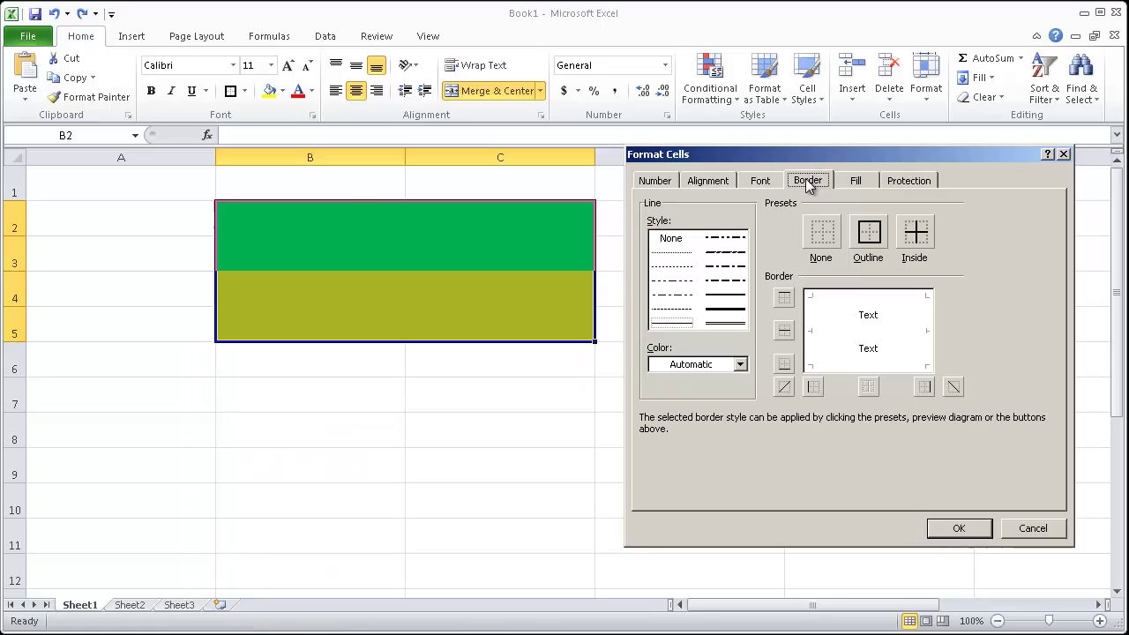
click(724, 281)
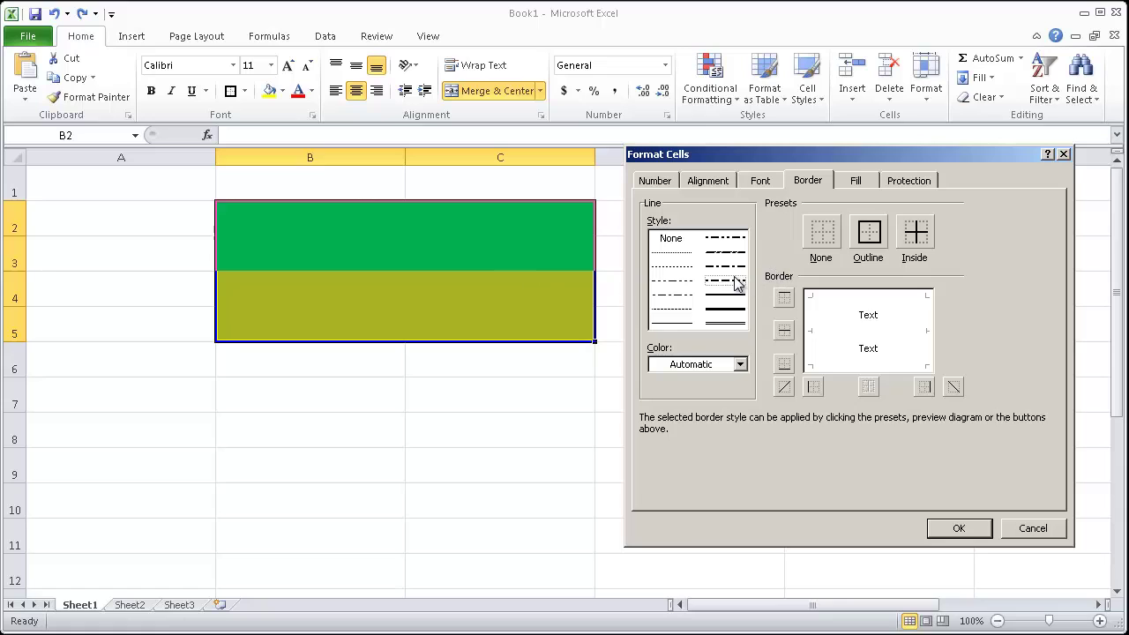
click(878, 231)
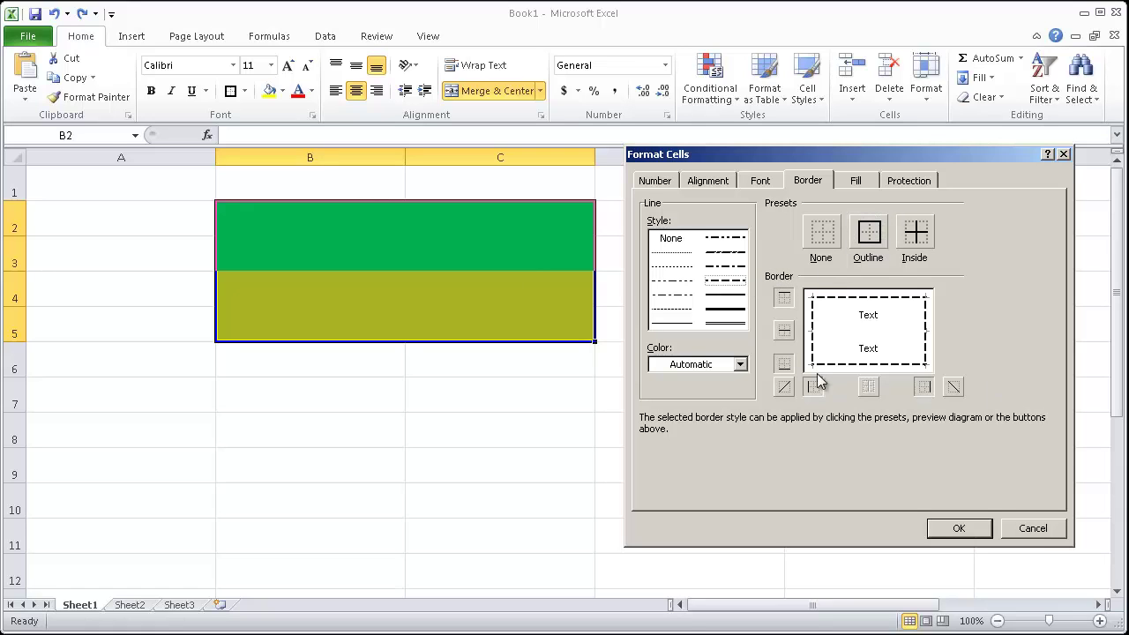
click(959, 532)
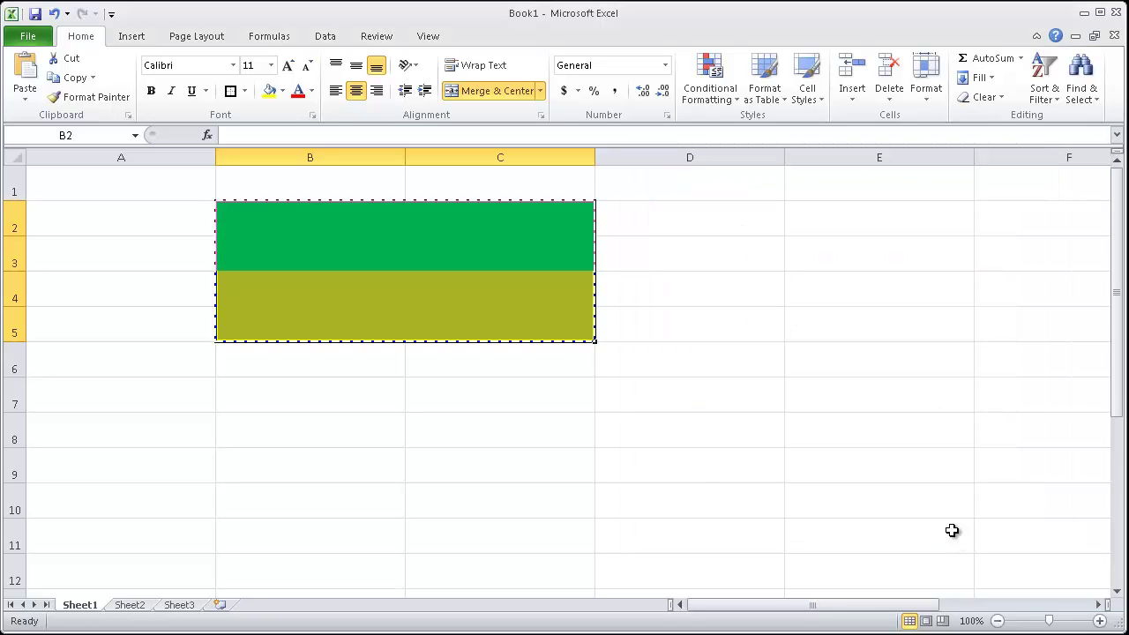
click(730, 477)
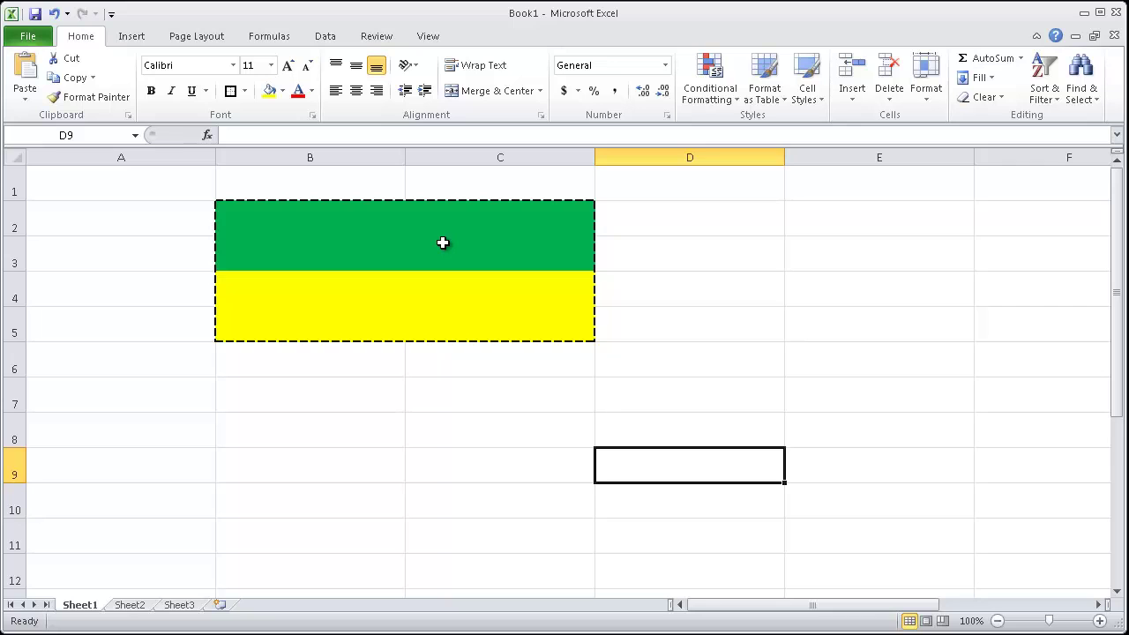
- In Format Cells, clear B2:C5's borders and add dotted top and bottom lines
drag(320, 214, 408, 290)
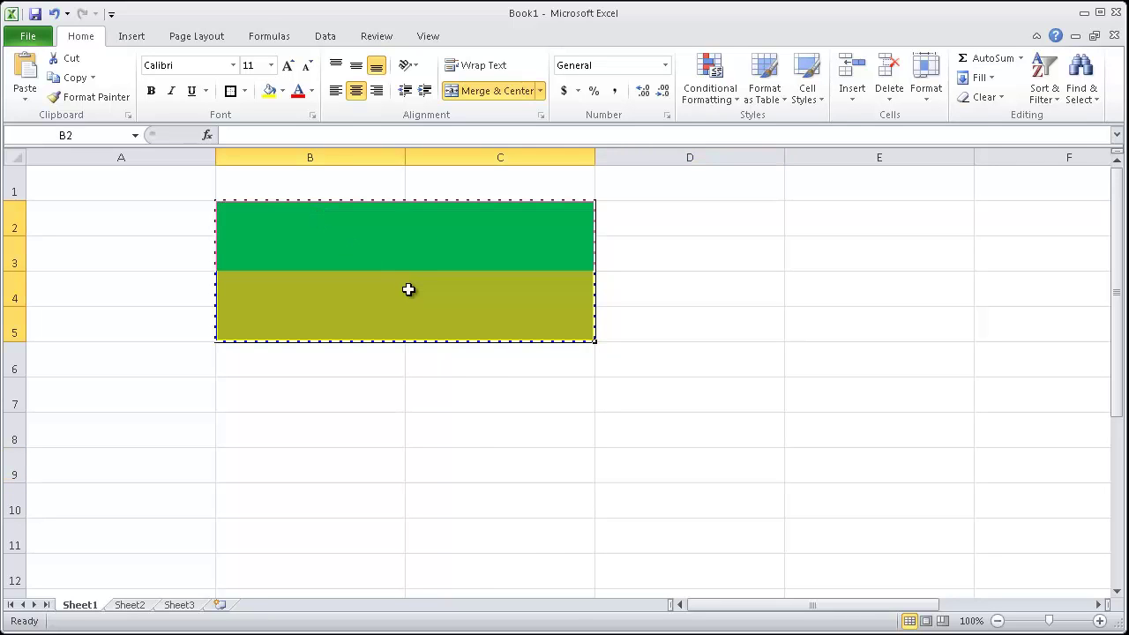
right_click(408, 289)
click(473, 533)
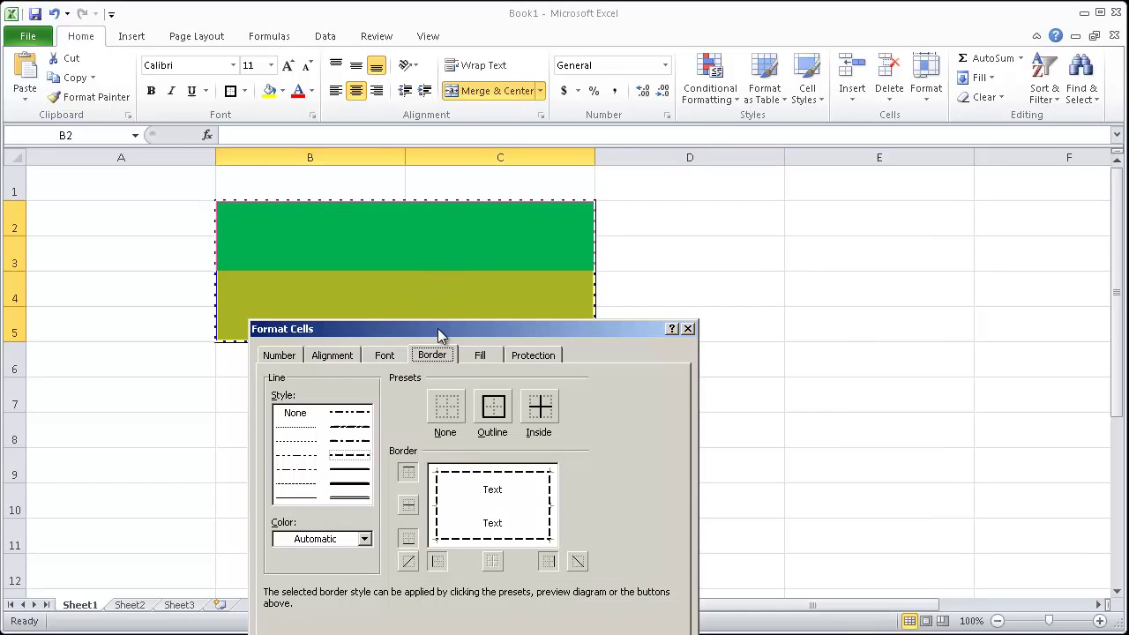
drag(437, 328, 819, 250)
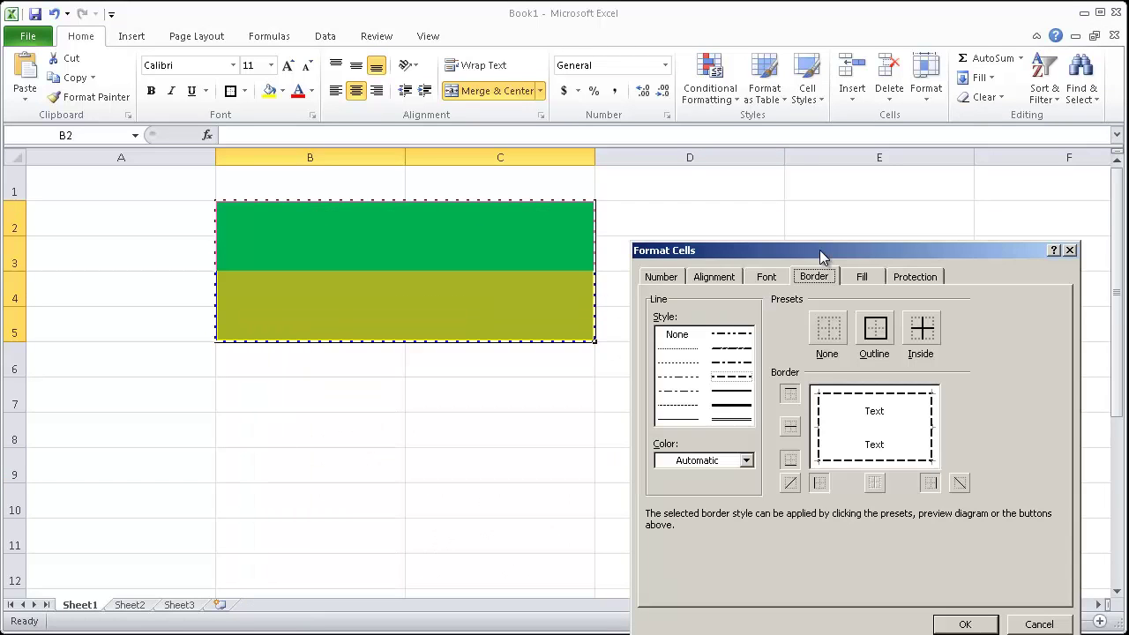
click(694, 353)
click(829, 328)
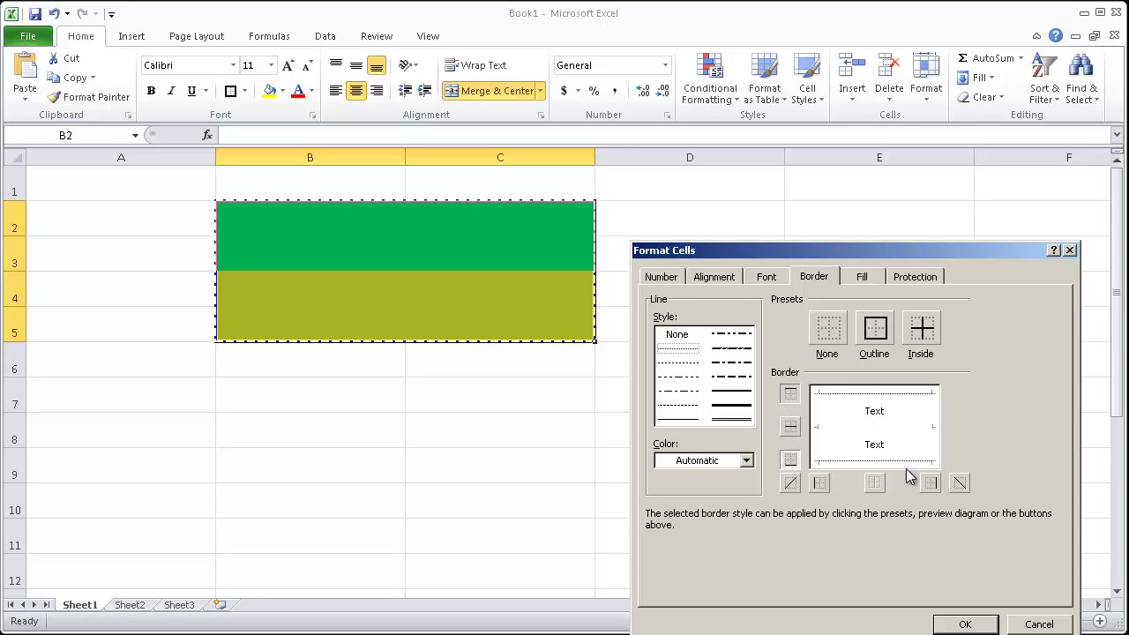
click(959, 625)
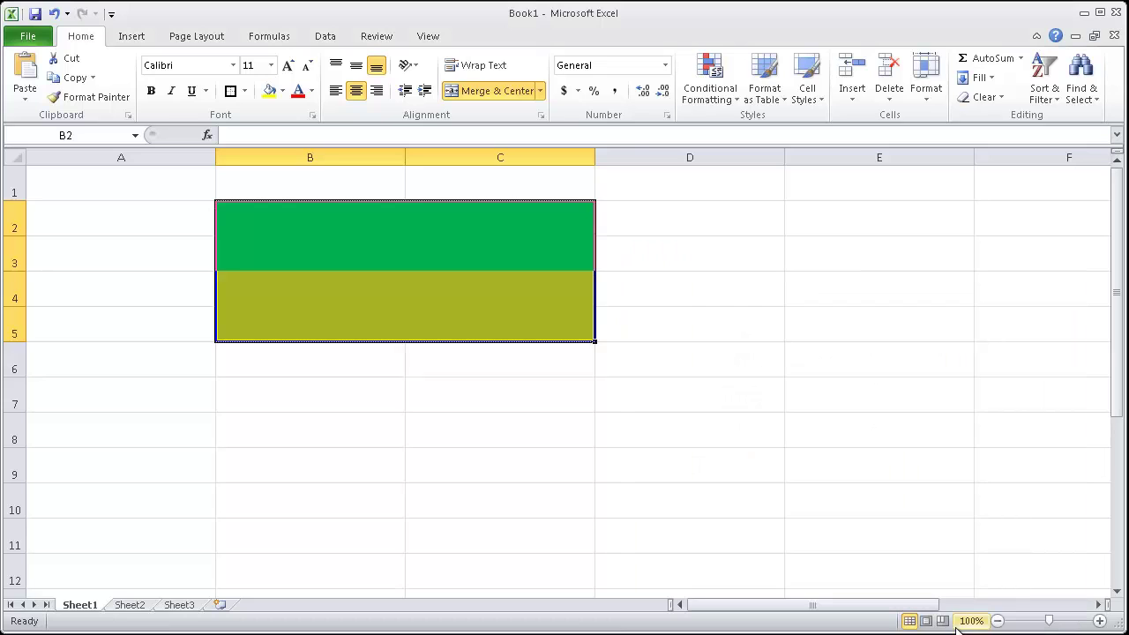
- Enter 'There are lots of office related jobs!' in merged cell B2
click(787, 347)
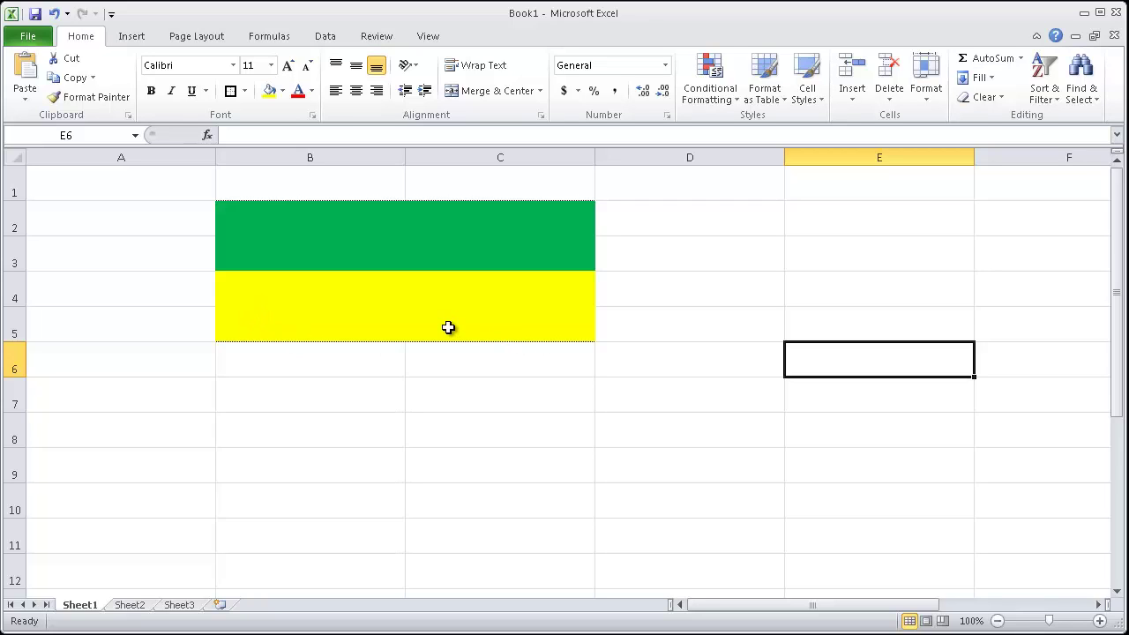
click(428, 233)
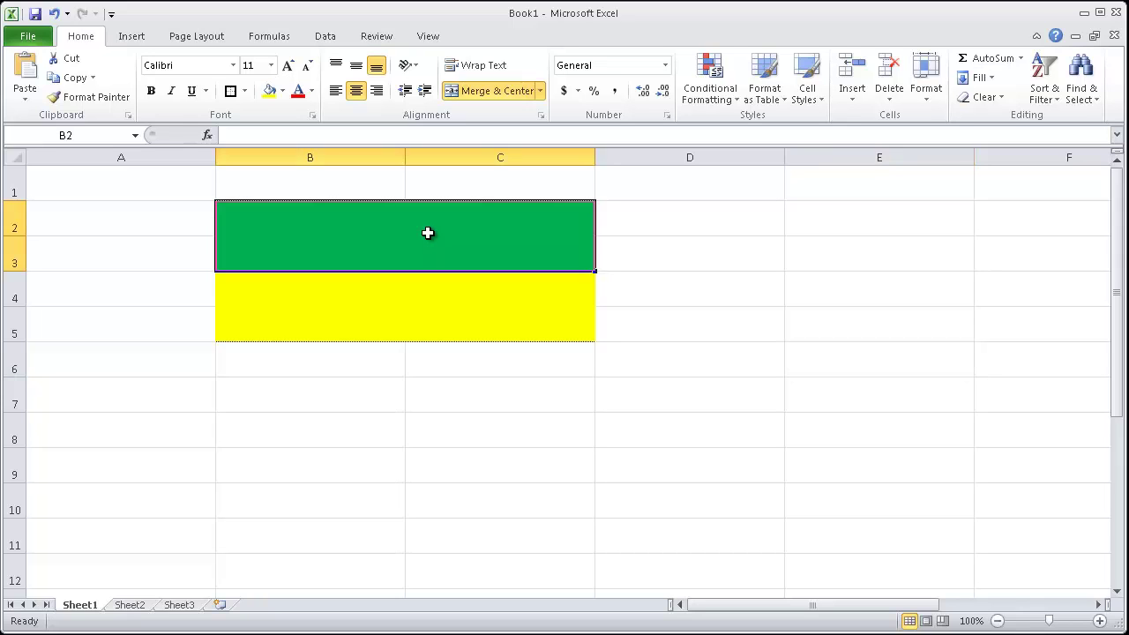
text(There )
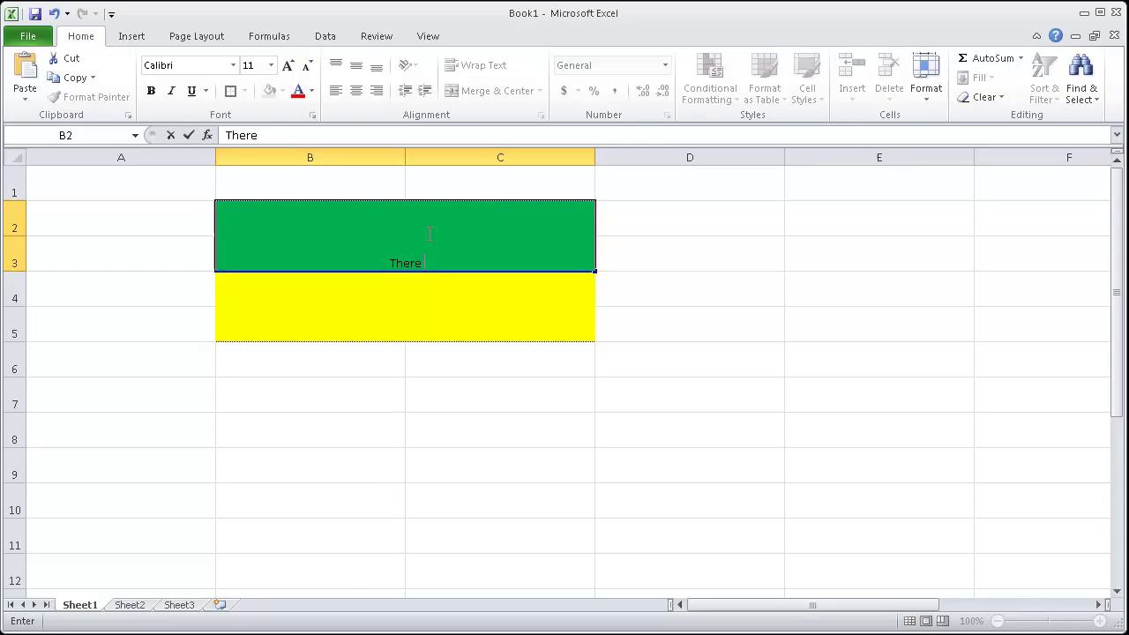
text(are lots of office)
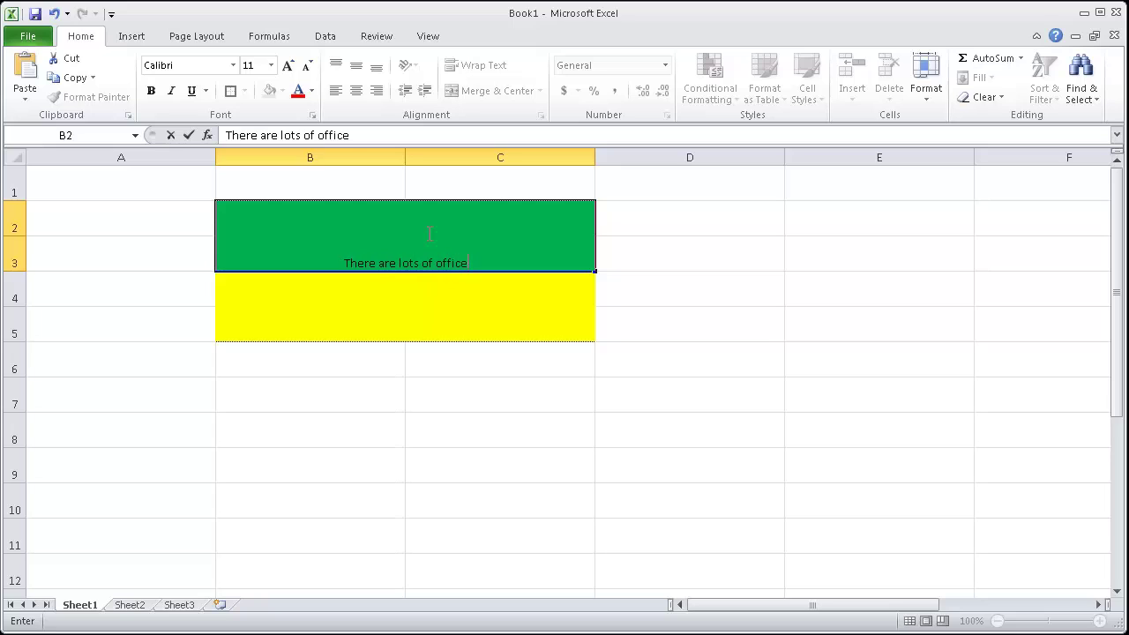
text( related jobs!)
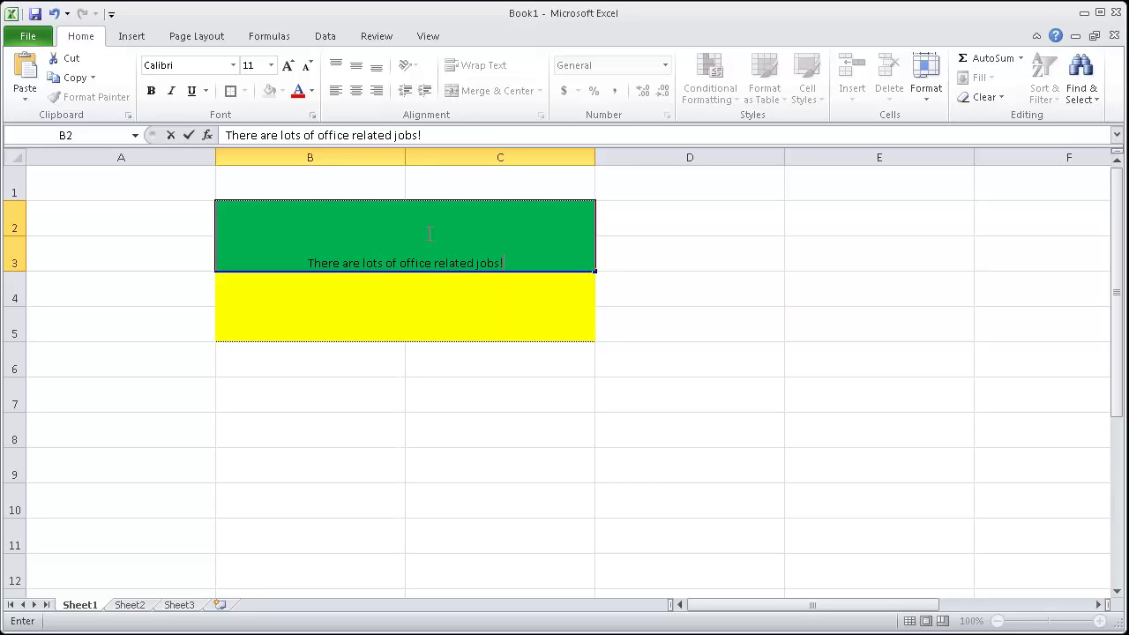
key(Return)
click(685, 242)
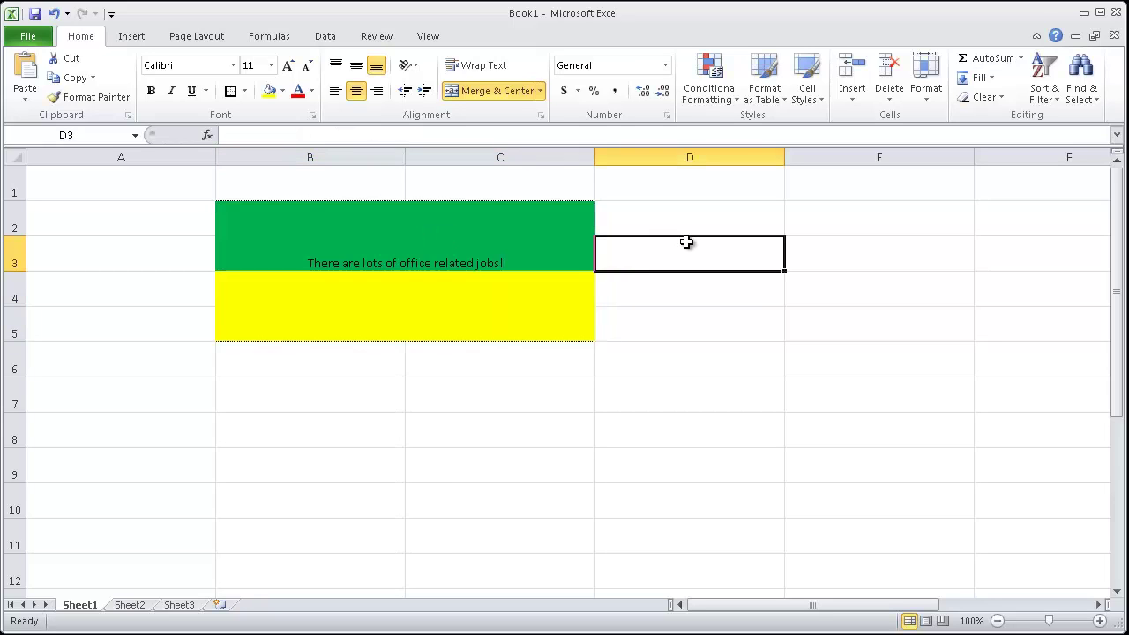
click(385, 384)
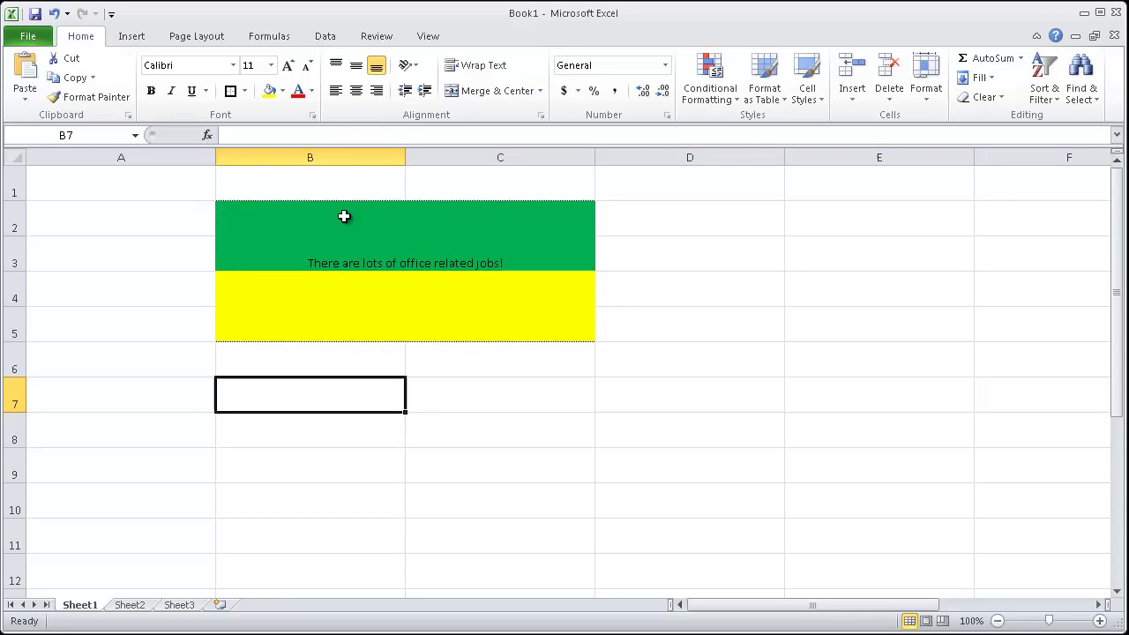
click(428, 240)
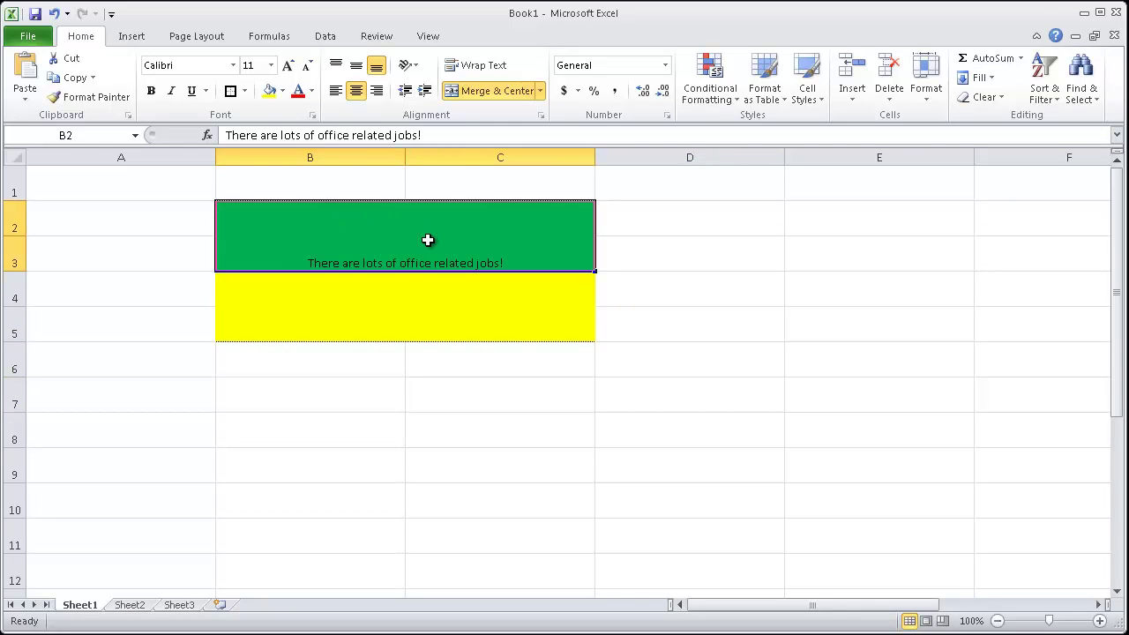
click(369, 307)
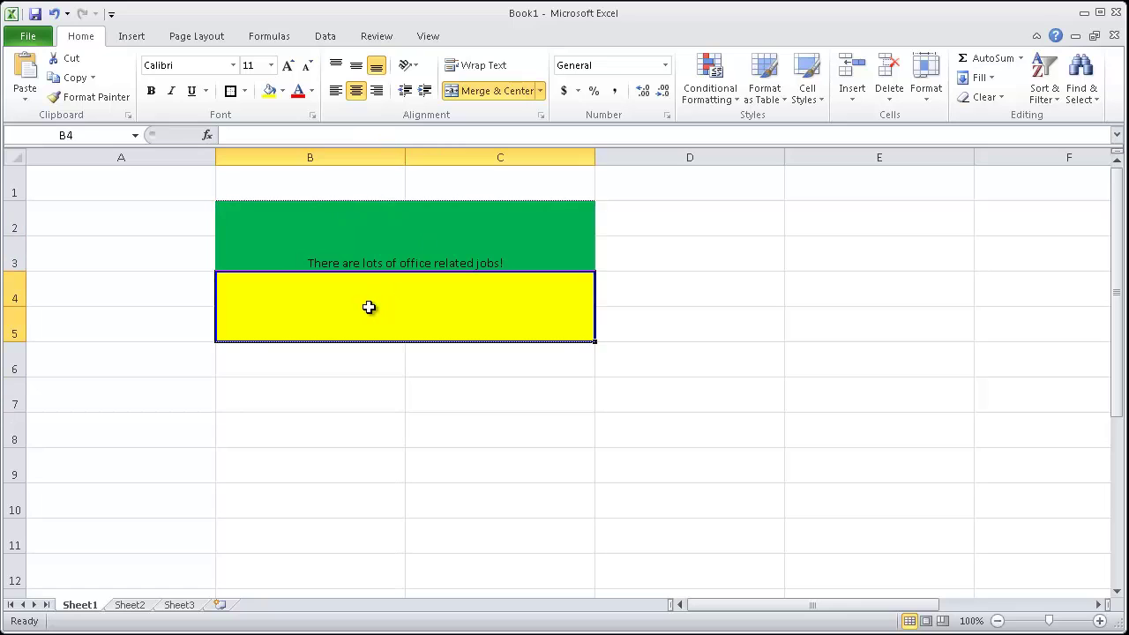
click(179, 262)
click(338, 266)
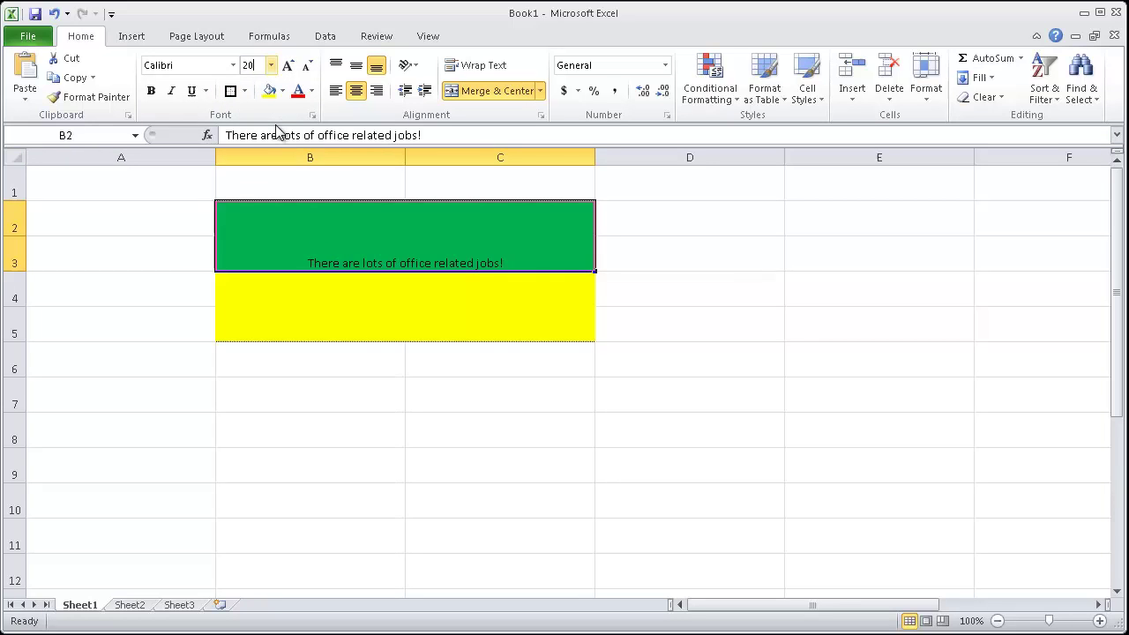
- Format the green block's sentence as 20 pt, bold and italic, without underline
key(Return)
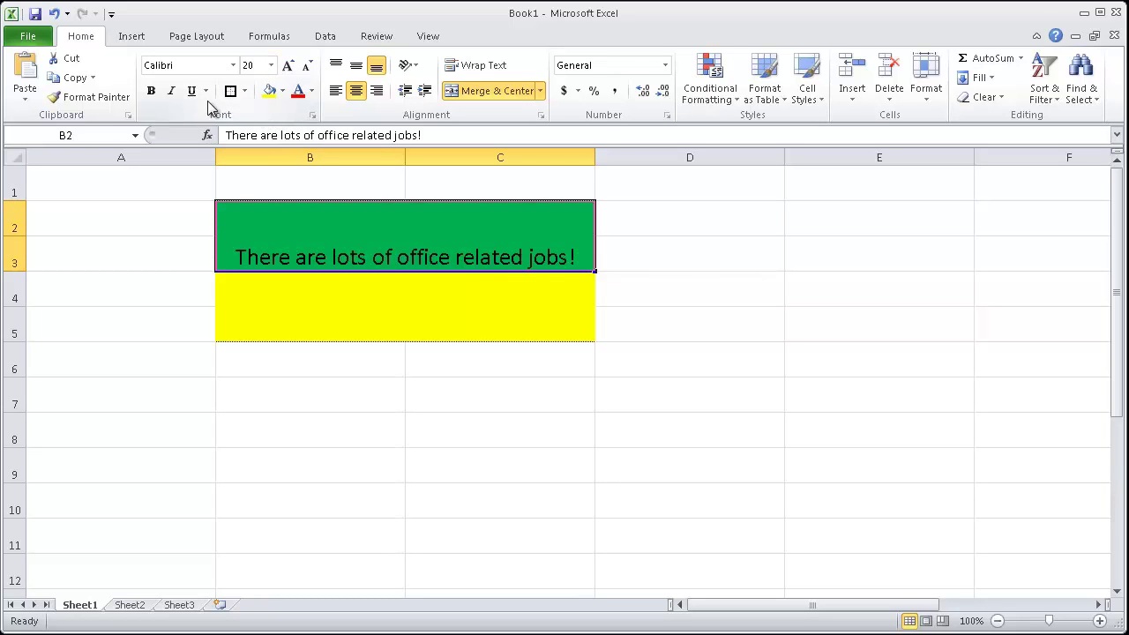
click(150, 93)
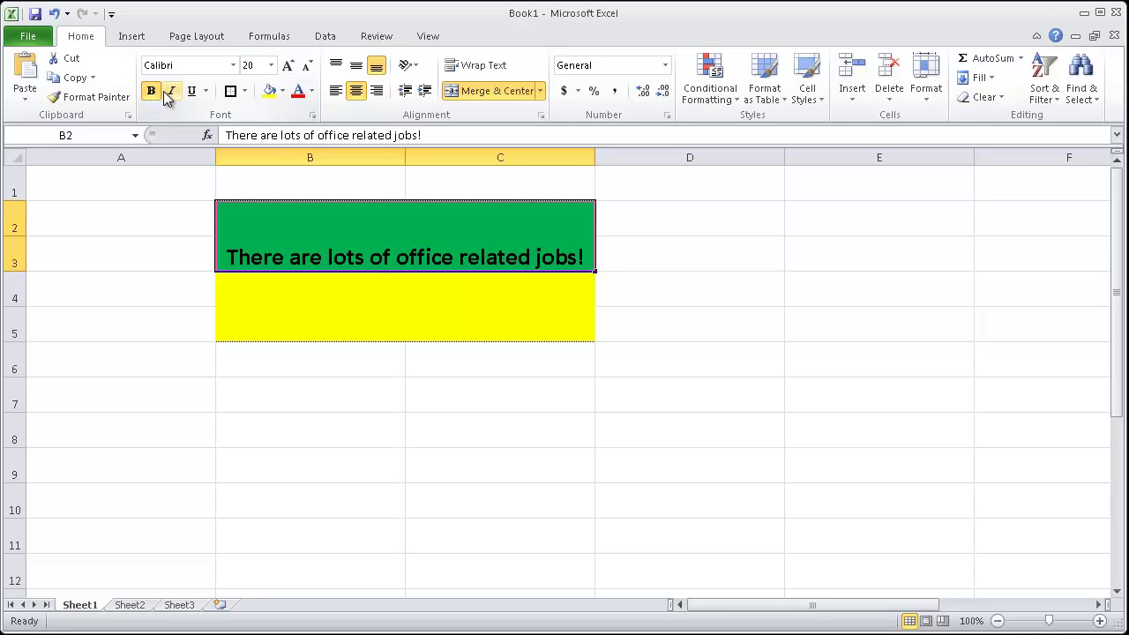
click(171, 94)
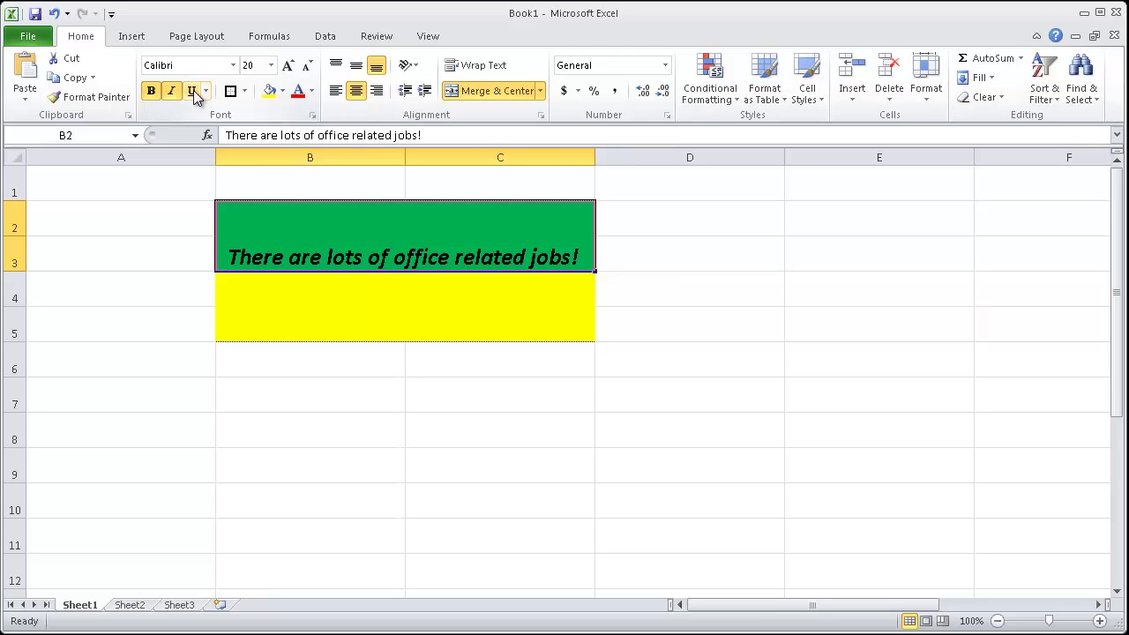
click(192, 93)
click(194, 92)
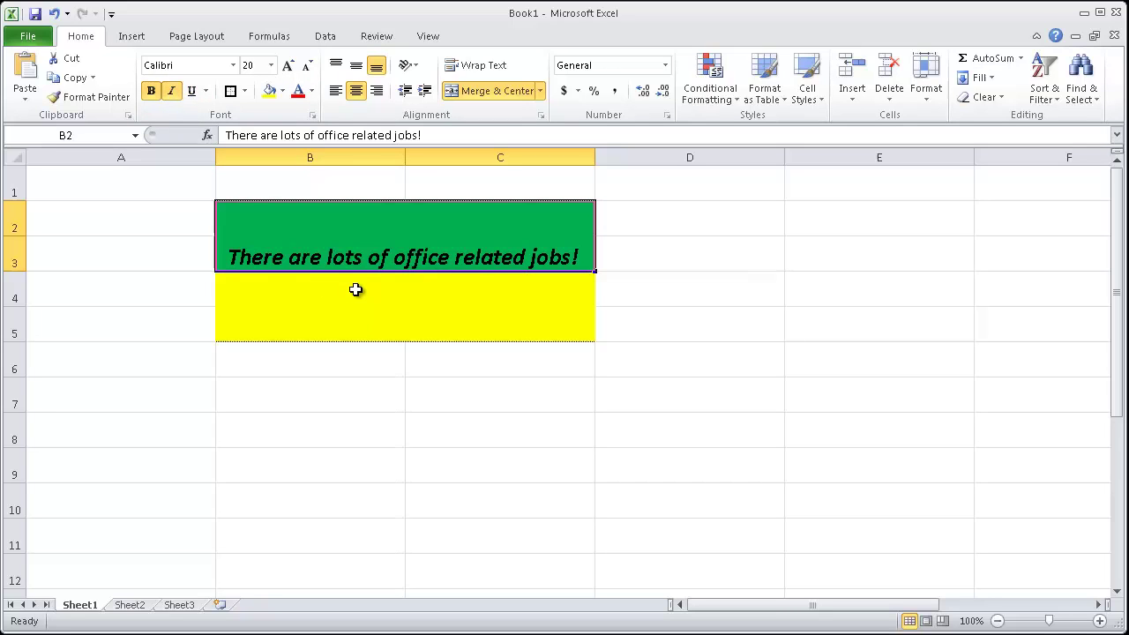
- Enter 'I love Excel 2010!' in the yellow merged cell B4
click(396, 327)
text(I)
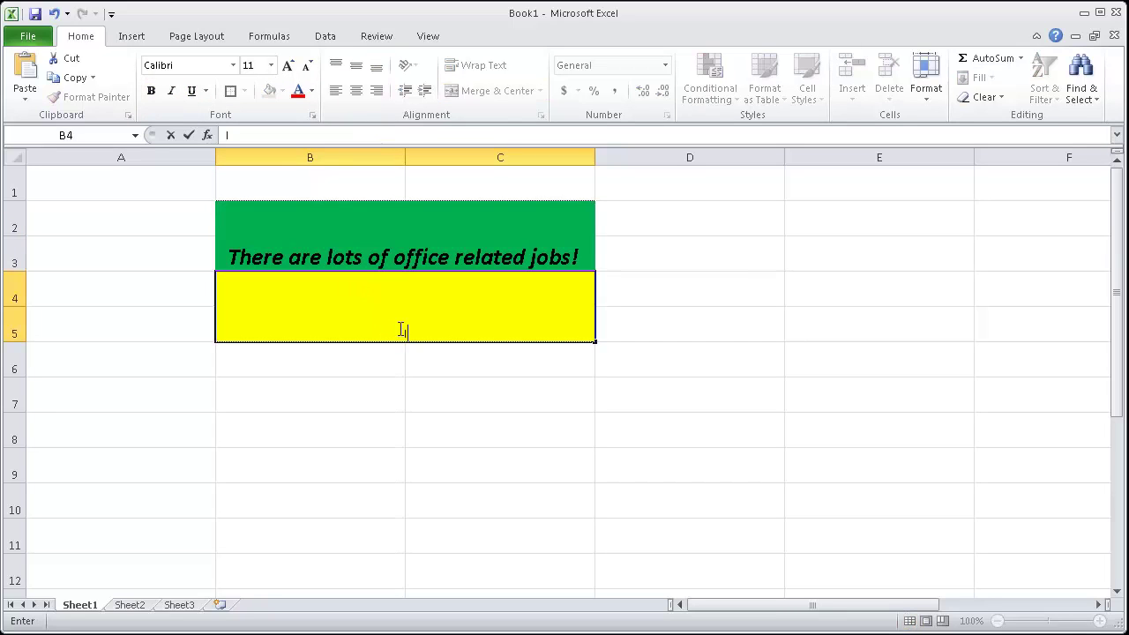
text( love Exce)
key(BackSpace)
text(cel 2010!)
key(Return)
- Set the yellow block's text to size 20 in Comic Sans MS
click(398, 329)
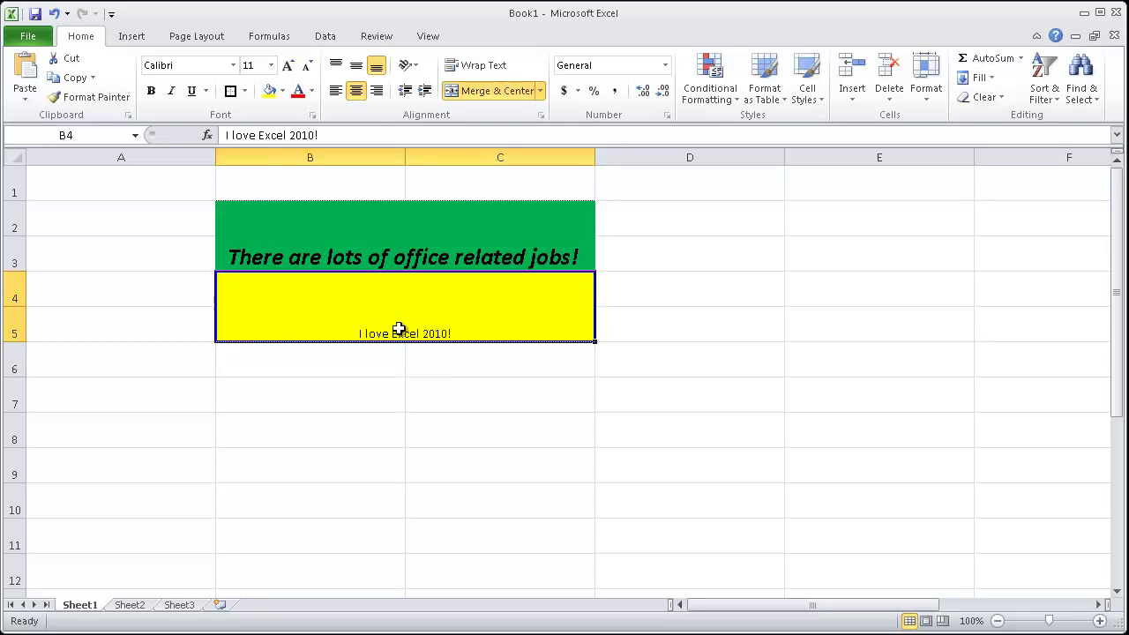
click(247, 65)
text(20)
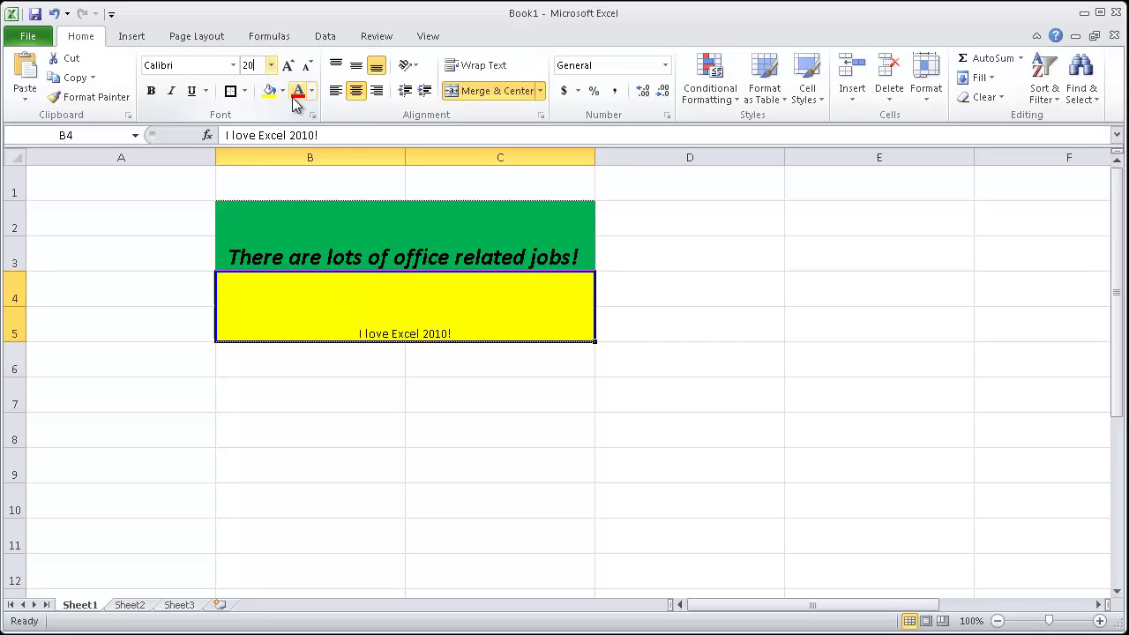
key(Return)
key(Return)
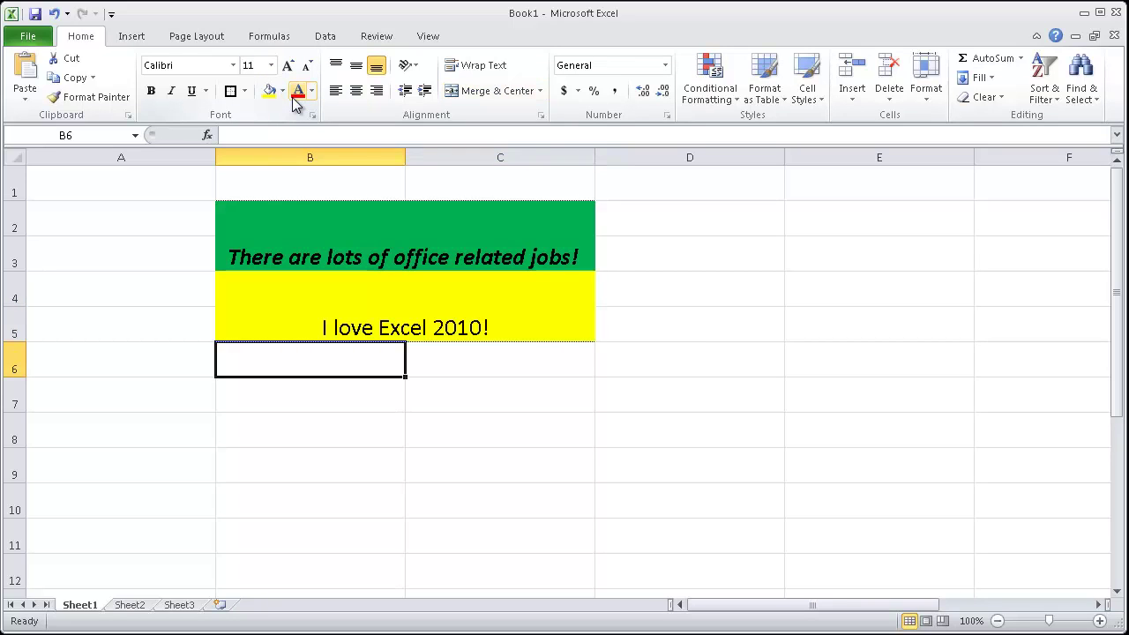
click(377, 326)
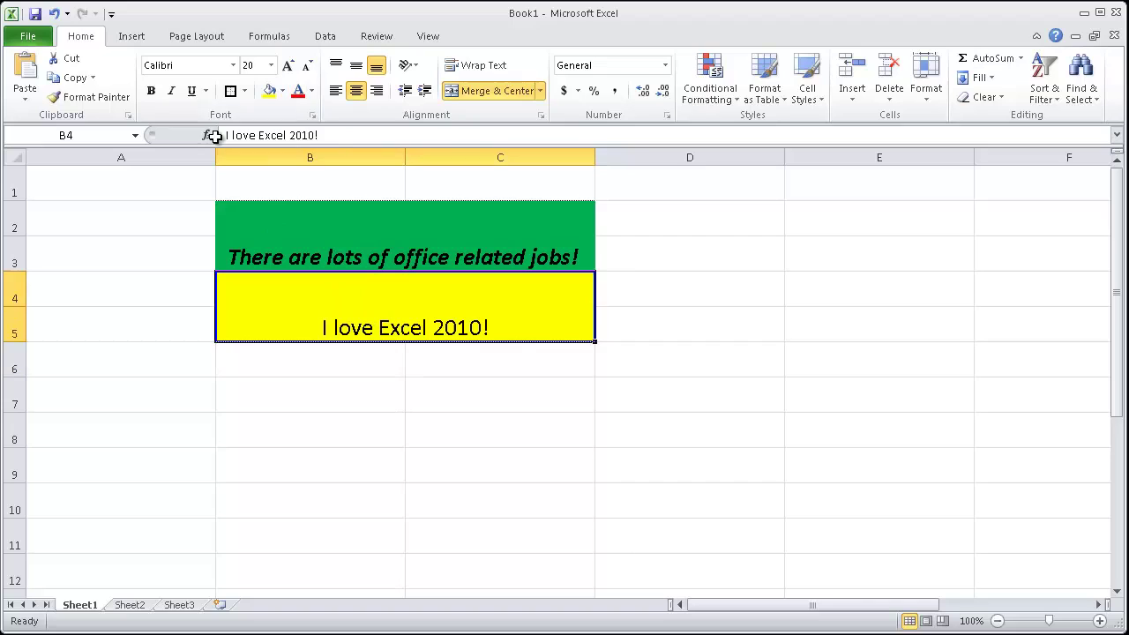
click(178, 65)
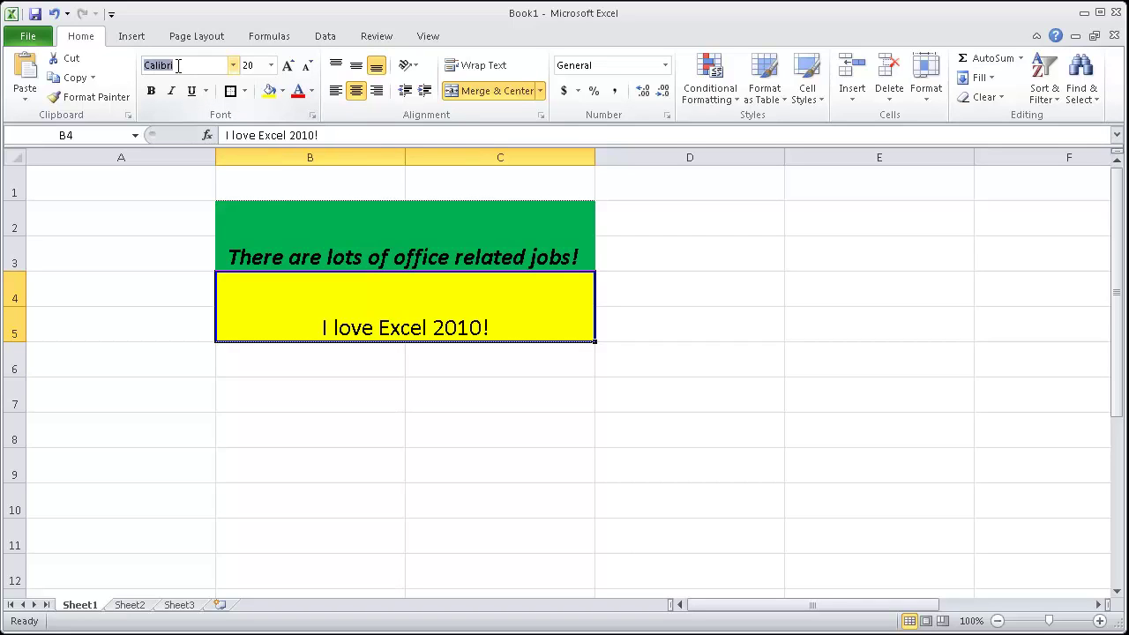
text(Comic Sans MS)
key(Return)
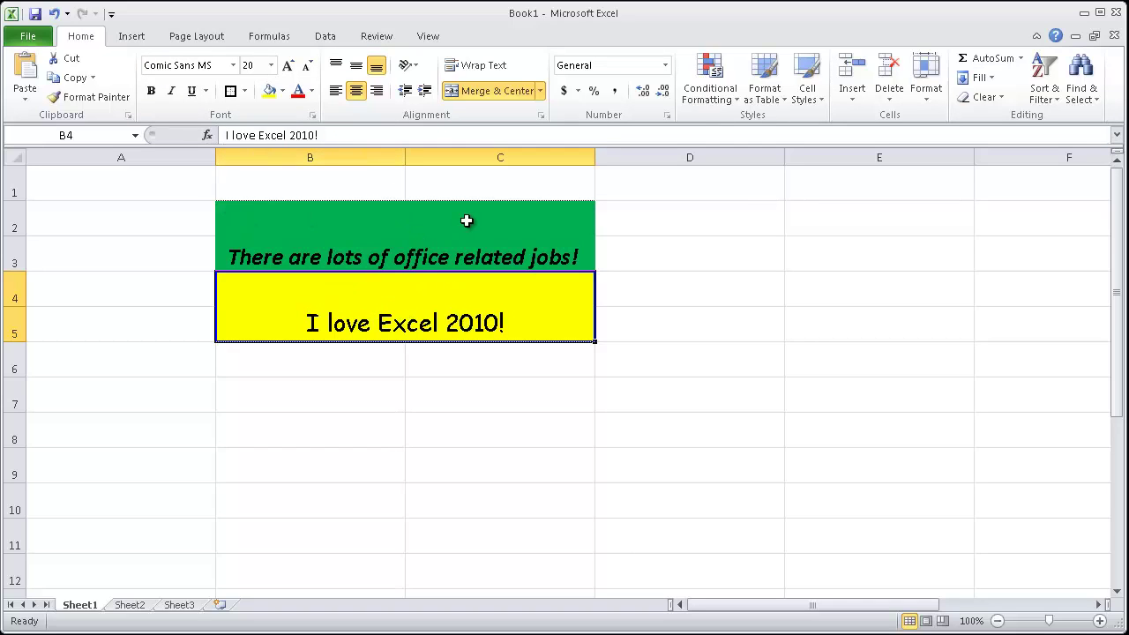
- Center 'I love Excel 2010!' horizontally and vertically in the yellow block
click(335, 93)
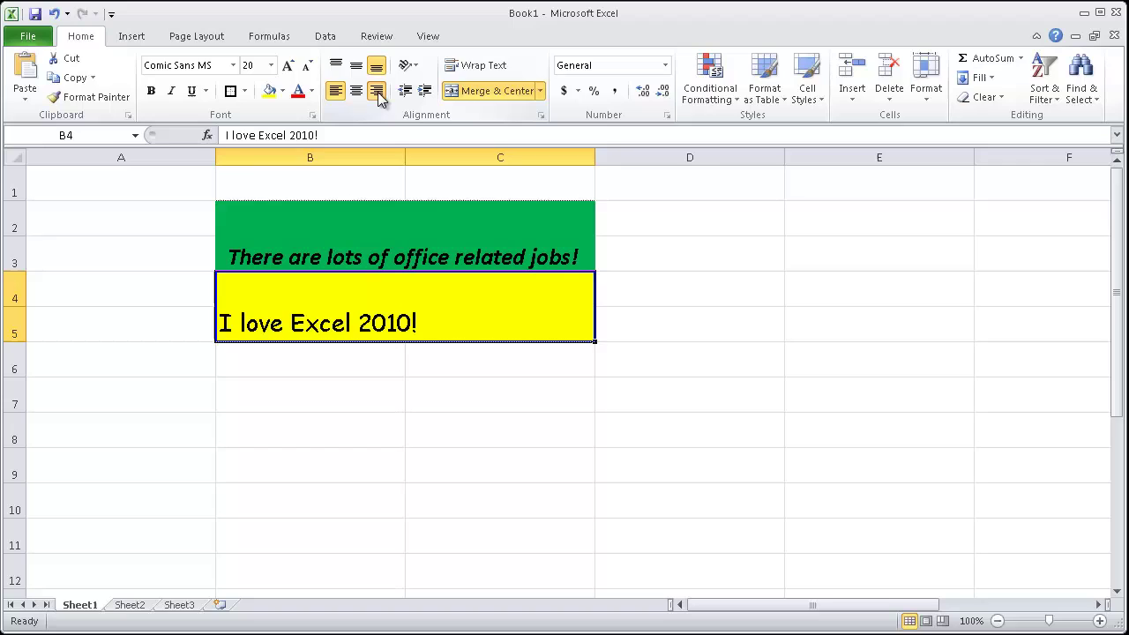
click(376, 92)
click(356, 92)
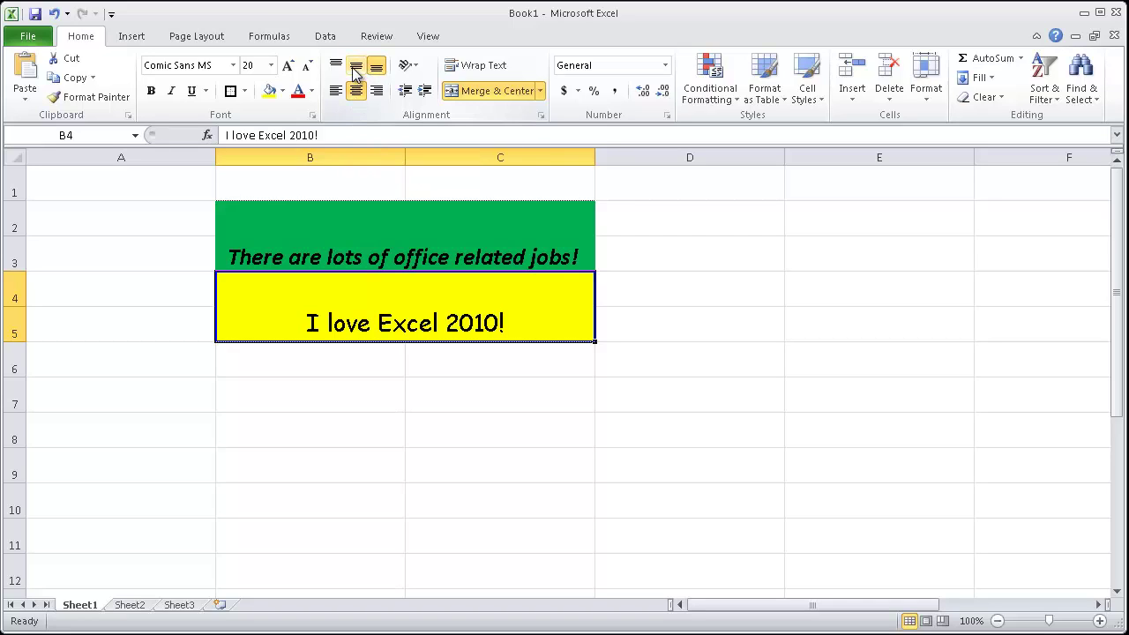
click(355, 69)
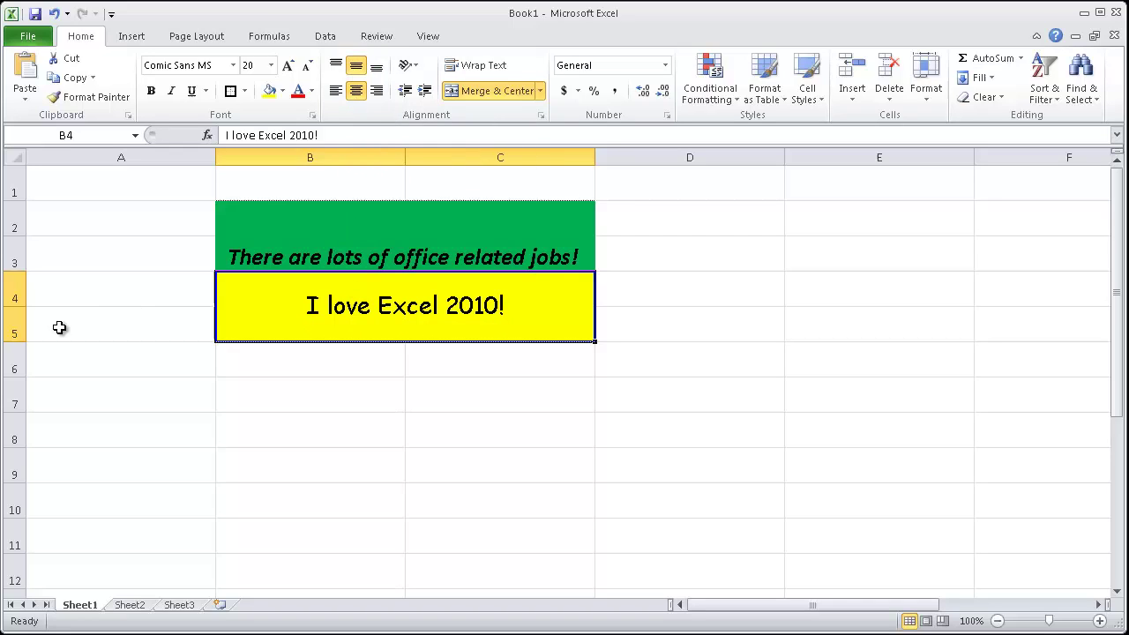
- Heighten row 5 to 92.25, keep the yellow block's text middle-aligned, and return to A1
drag(21, 343, 22, 426)
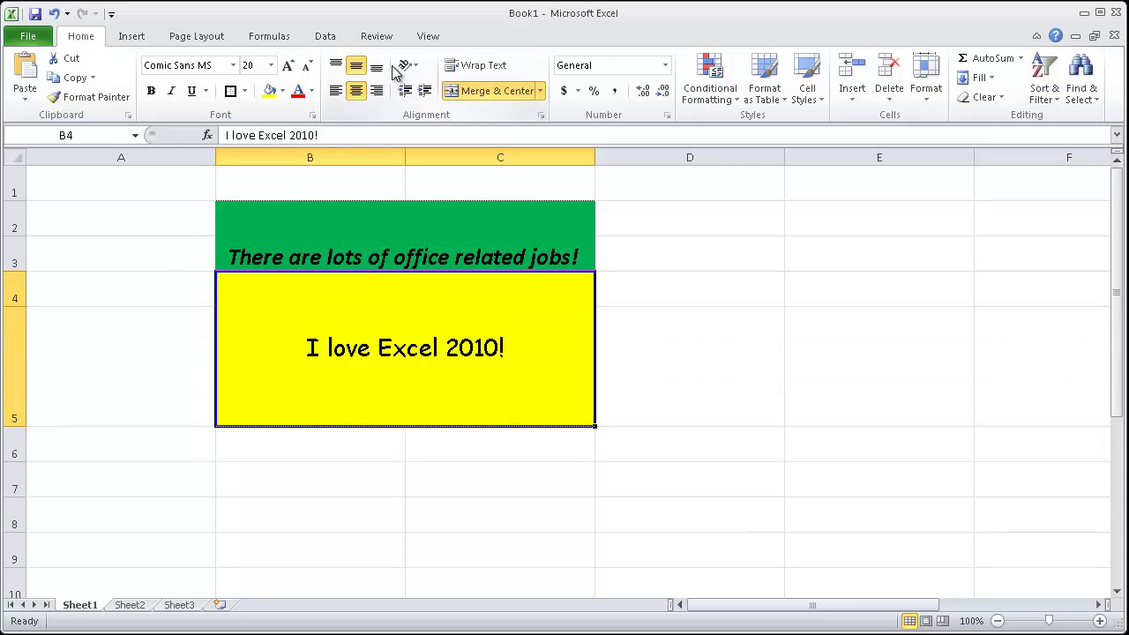
click(339, 68)
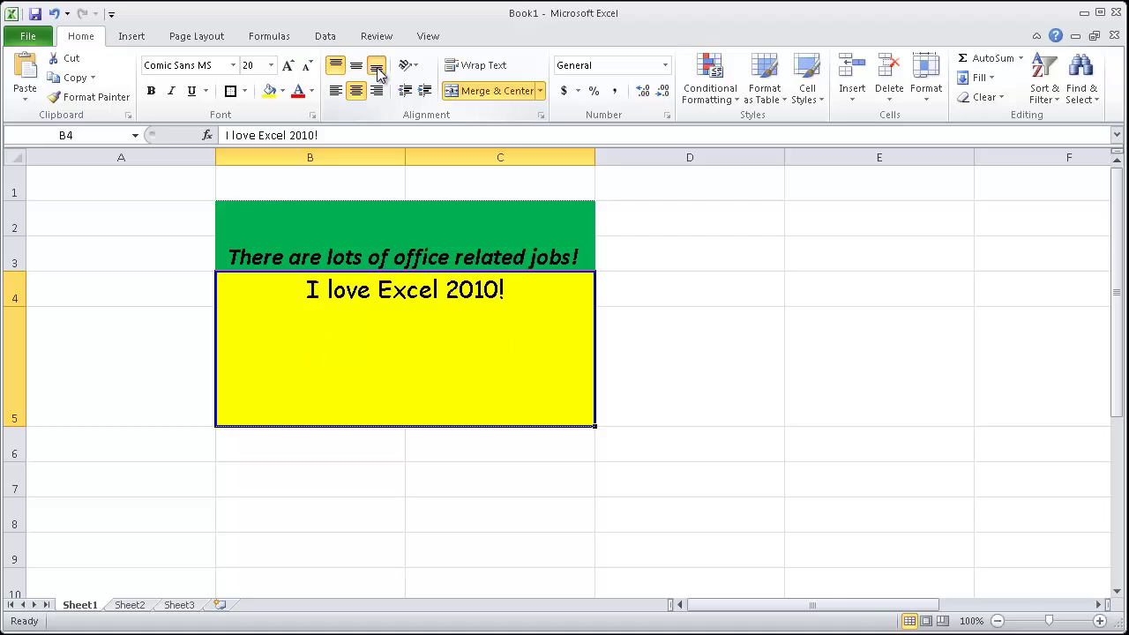
click(375, 68)
click(355, 70)
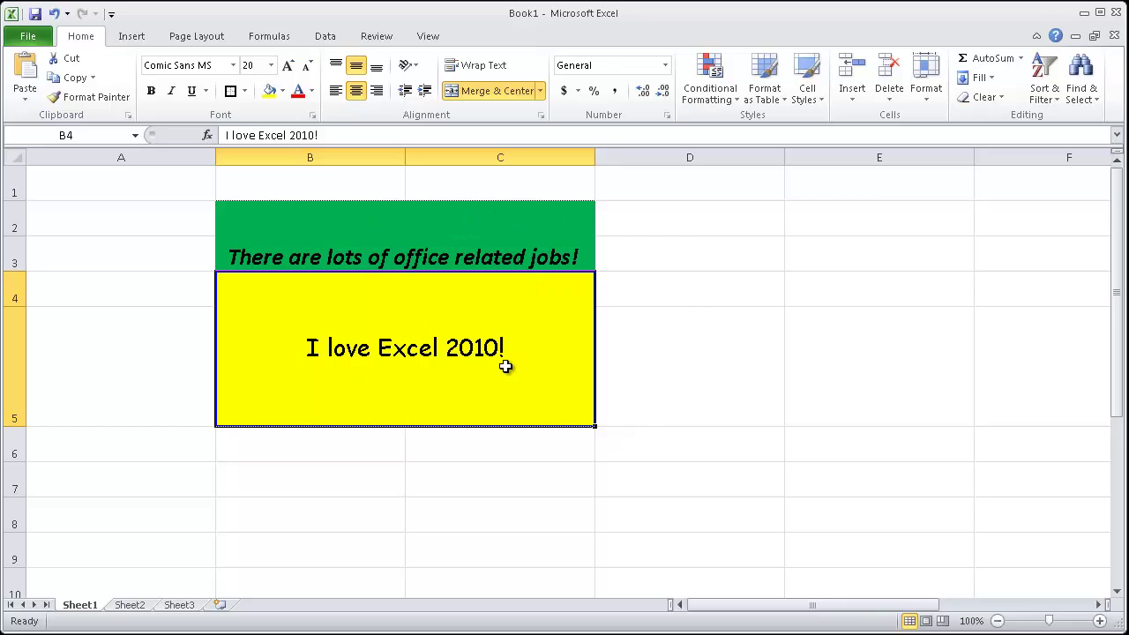
click(170, 277)
key(Up)
key(Up)
key(Up)
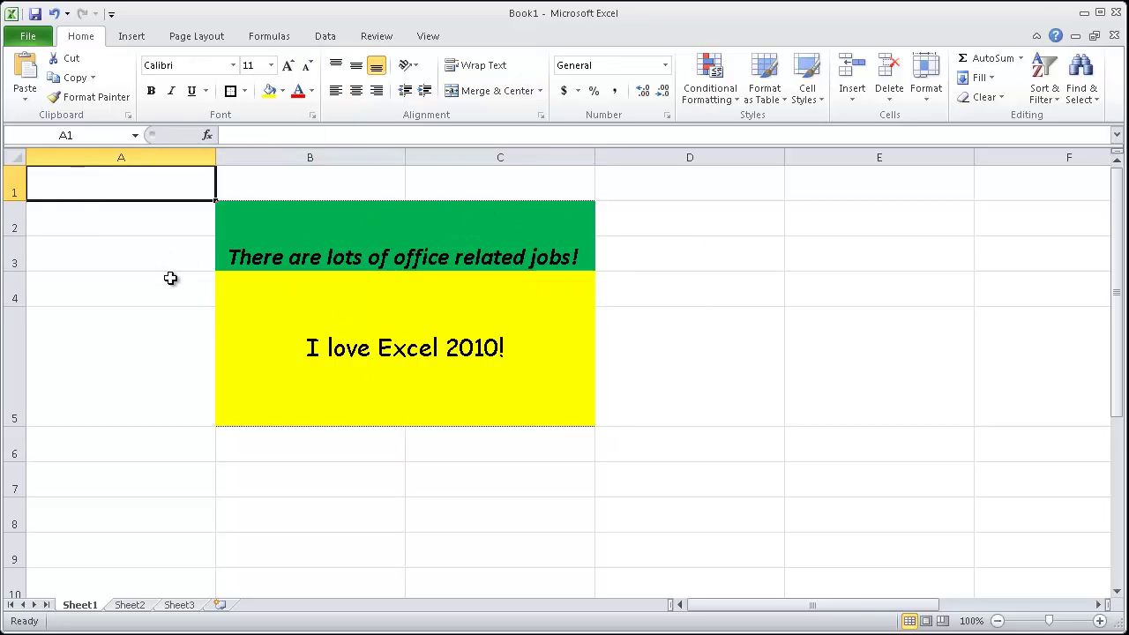